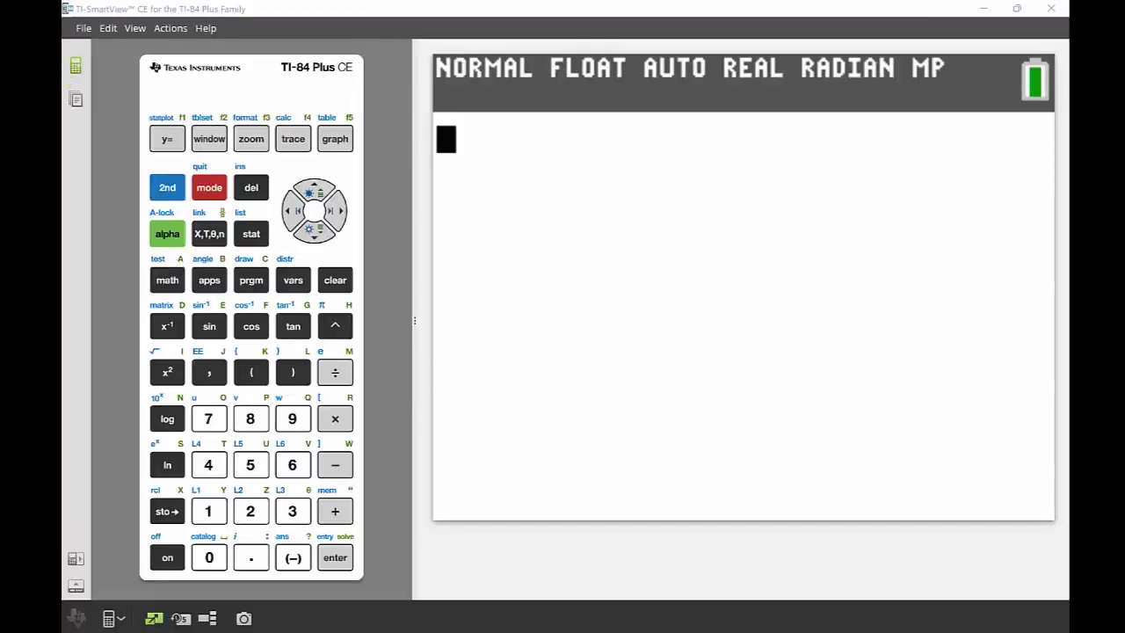
# - Define Y1 as X² and graph the parabola using the ZSquare zoom window
pyautogui.click(167, 139)
pyautogui.click(214, 237)
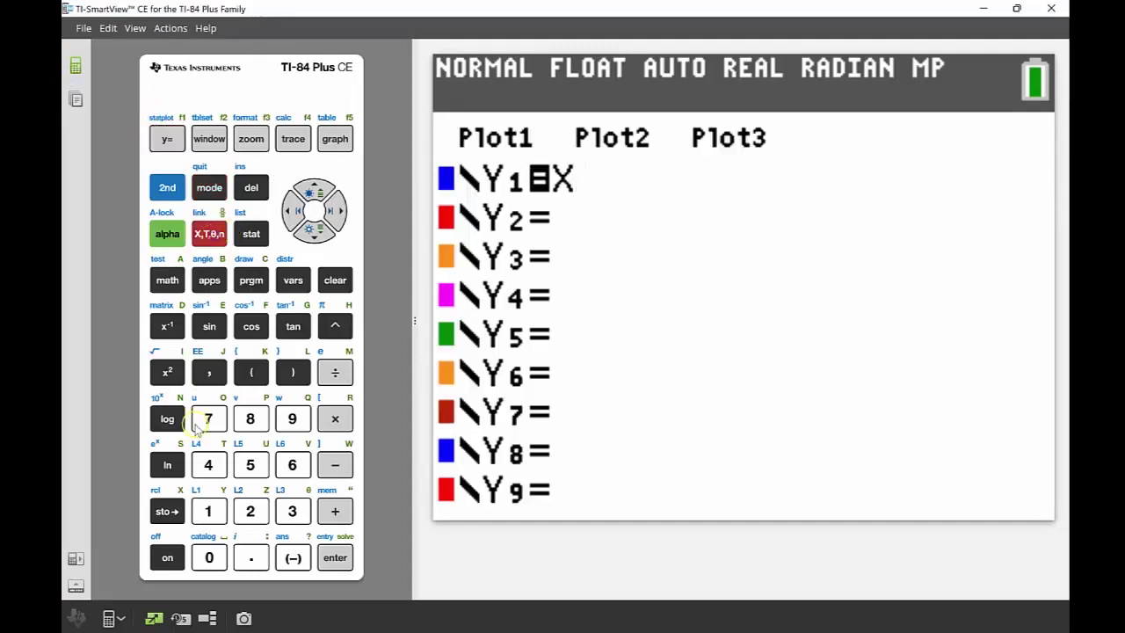
pyautogui.click(173, 370)
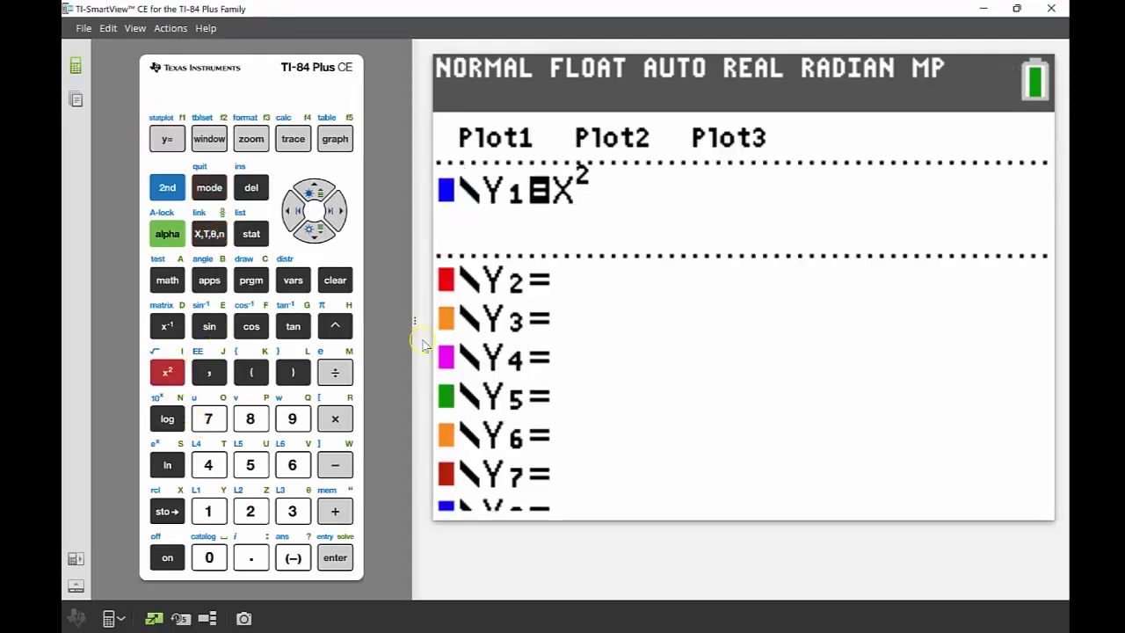
pyautogui.click(250, 139)
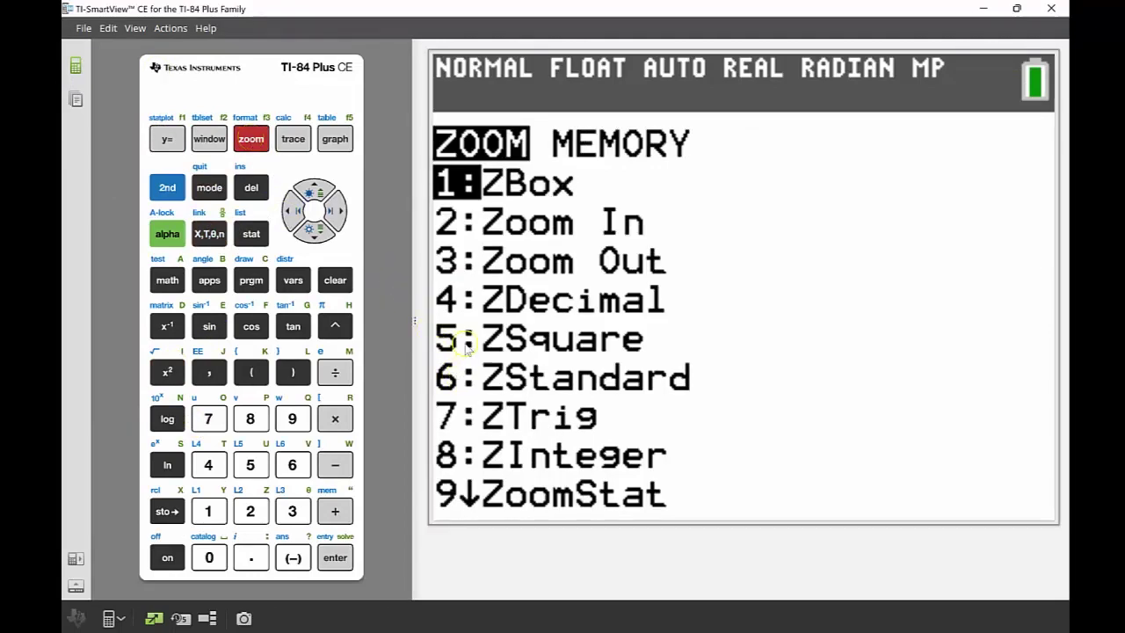
pyautogui.click(251, 464)
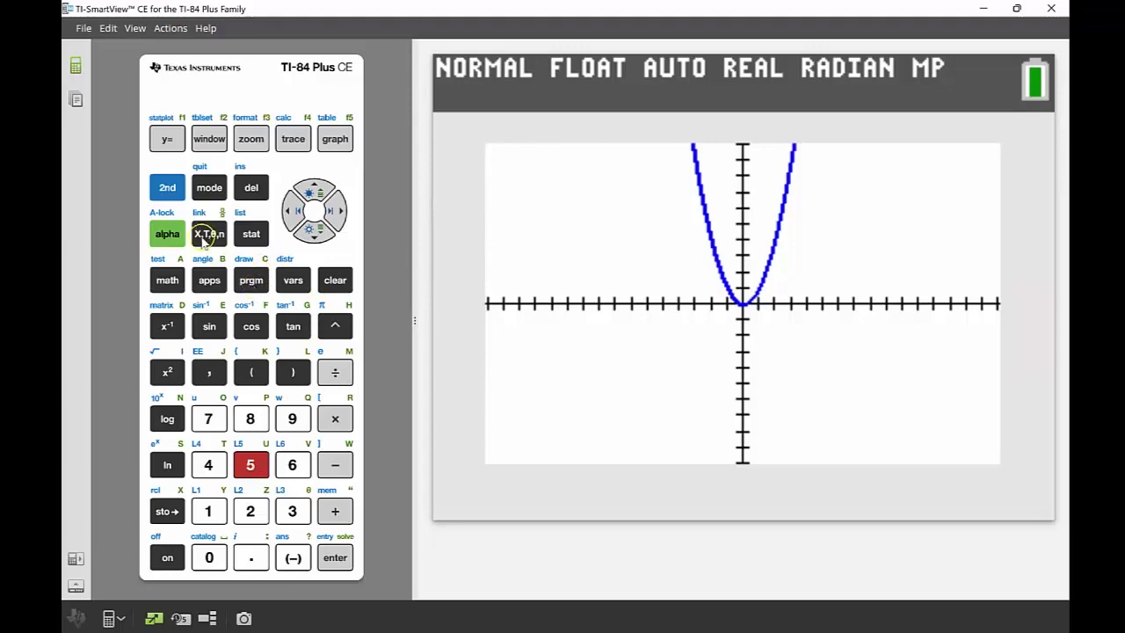
# - Return to the home screen and insert the Circle( drawing command
pyautogui.click(168, 188)
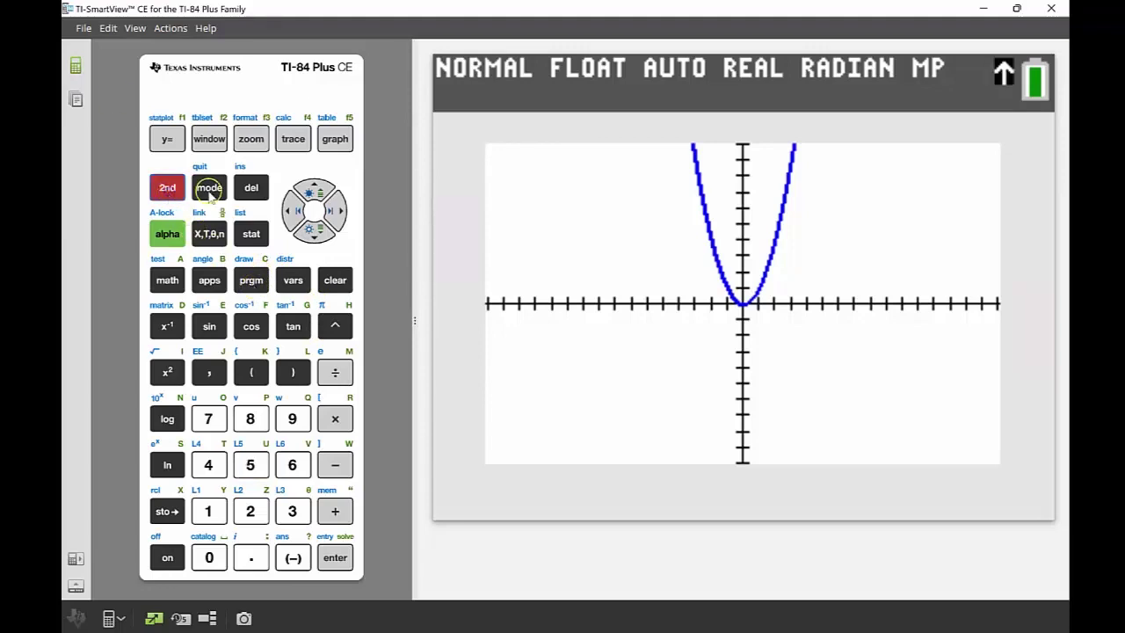
pyautogui.click(210, 190)
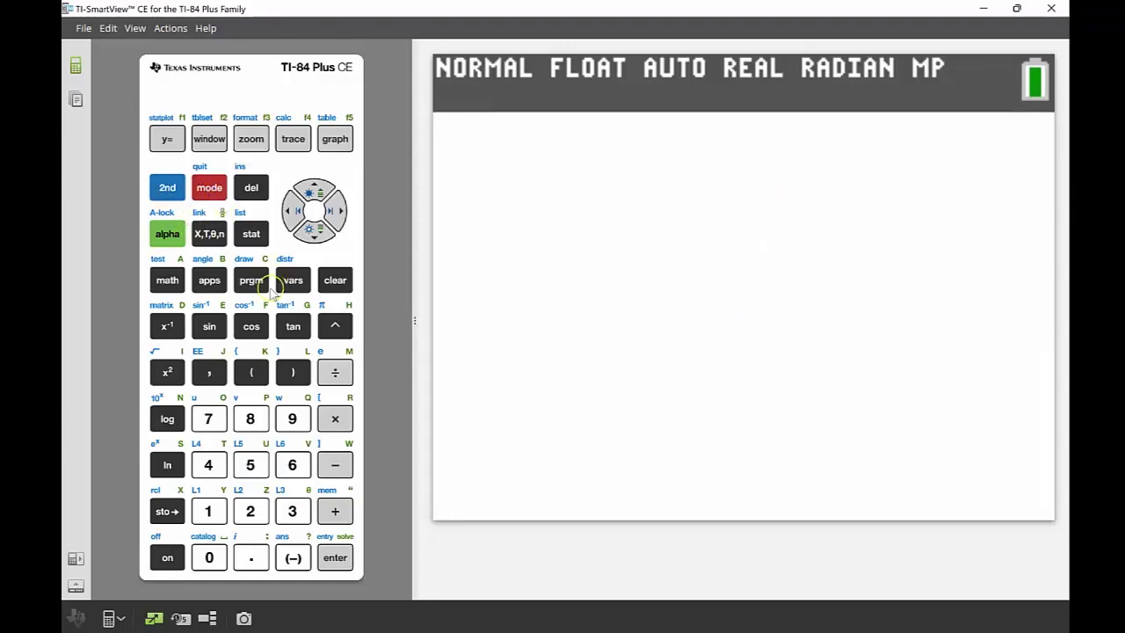
pyautogui.click(168, 188)
pyautogui.click(252, 281)
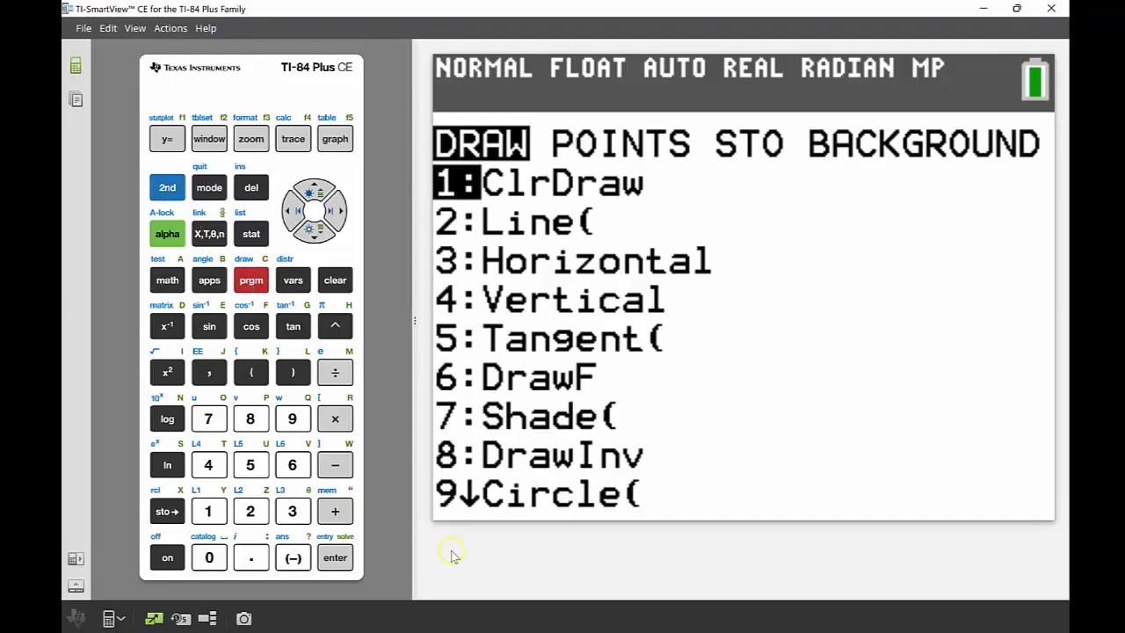
pyautogui.click(294, 419)
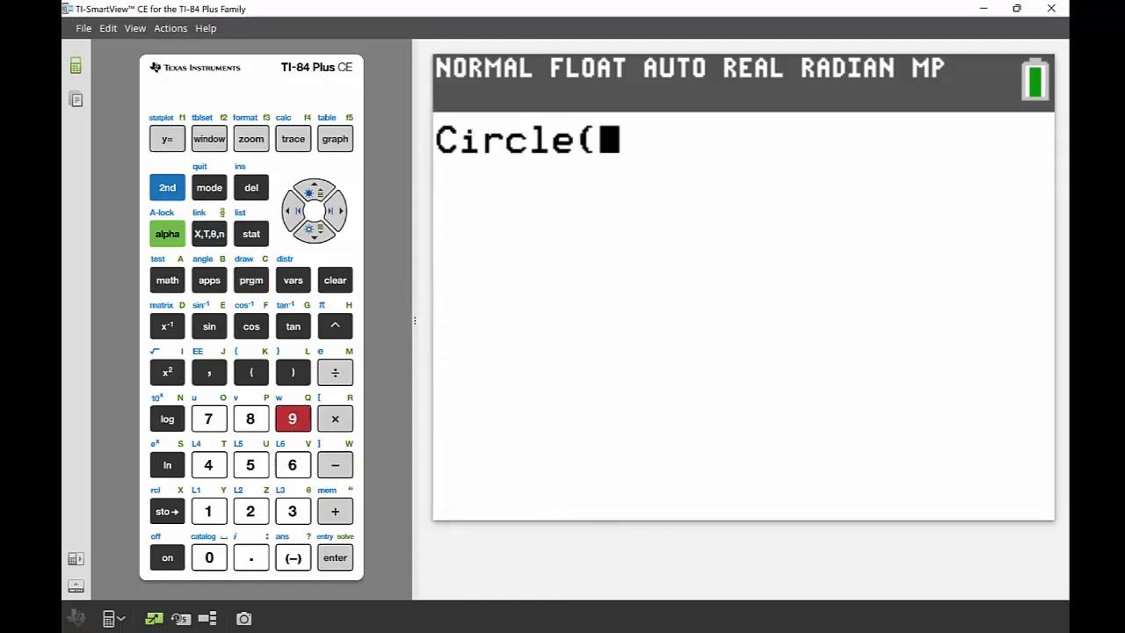
pyautogui.press('Right')
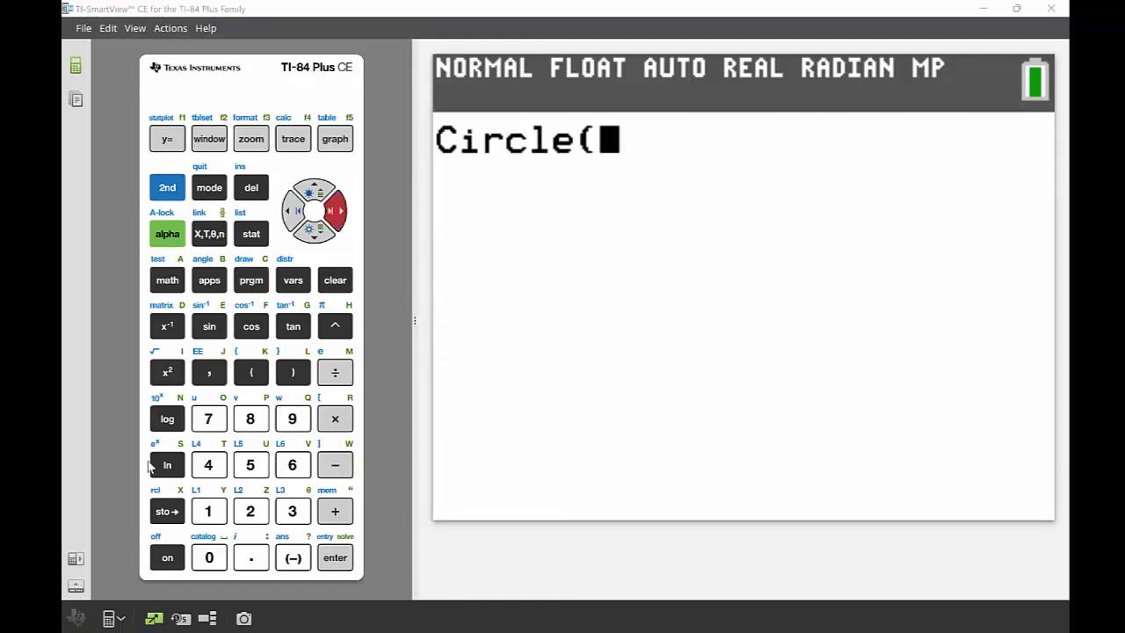
# - Complete Circle(0,6,4) and run it to draw the circle over the parabola
pyautogui.click(211, 558)
pyautogui.click(218, 382)
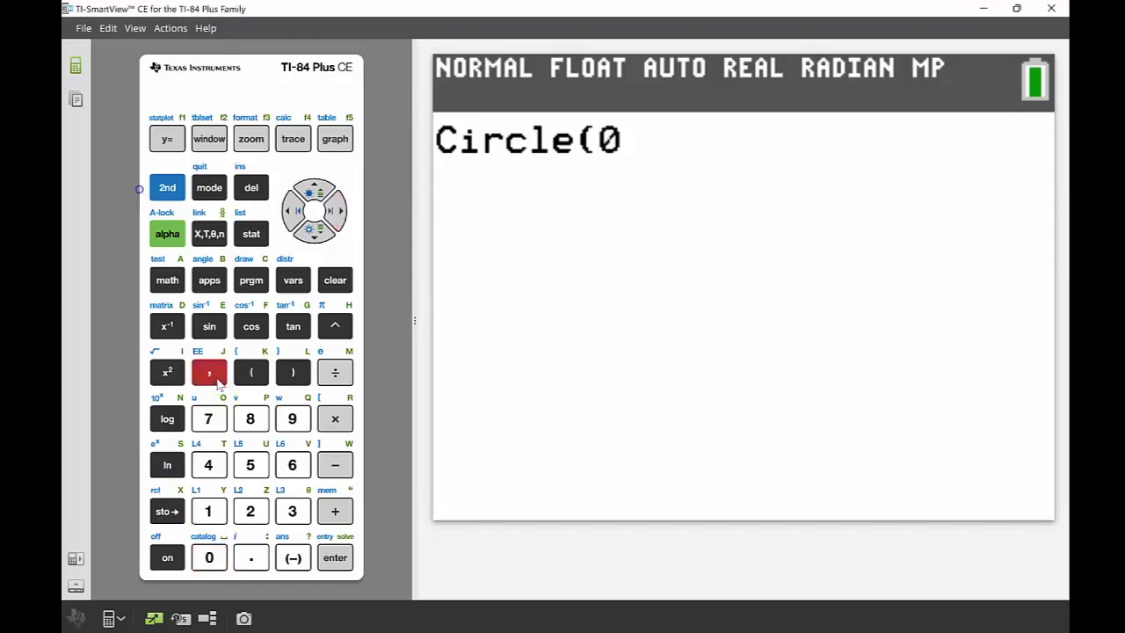
pyautogui.click(293, 462)
pyautogui.click(203, 373)
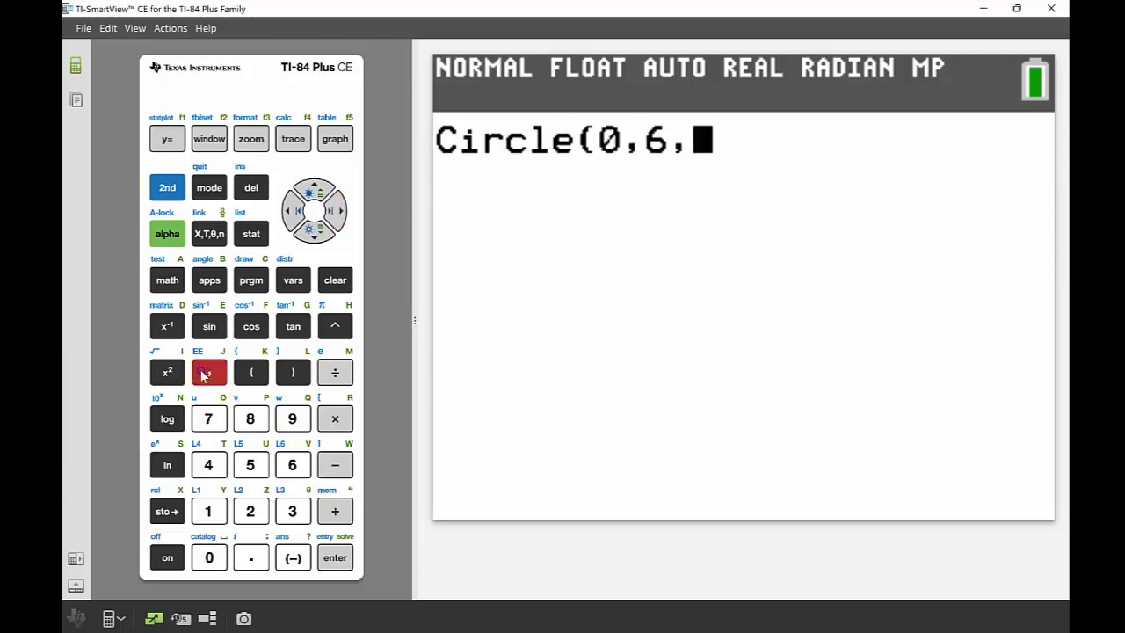
pyautogui.click(209, 466)
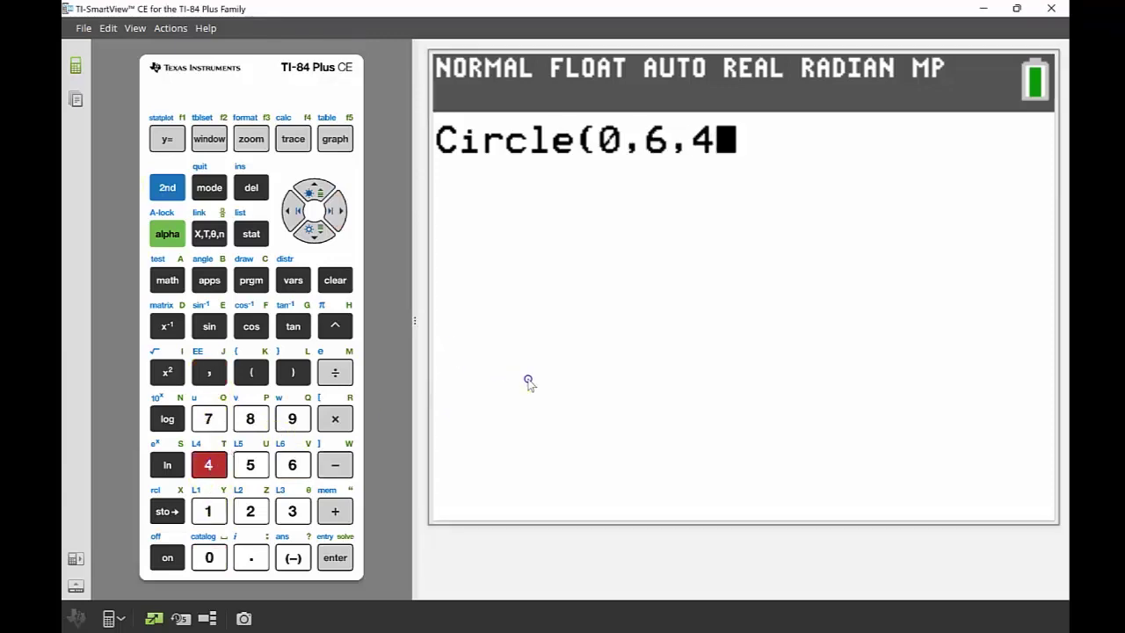
pyautogui.click(290, 374)
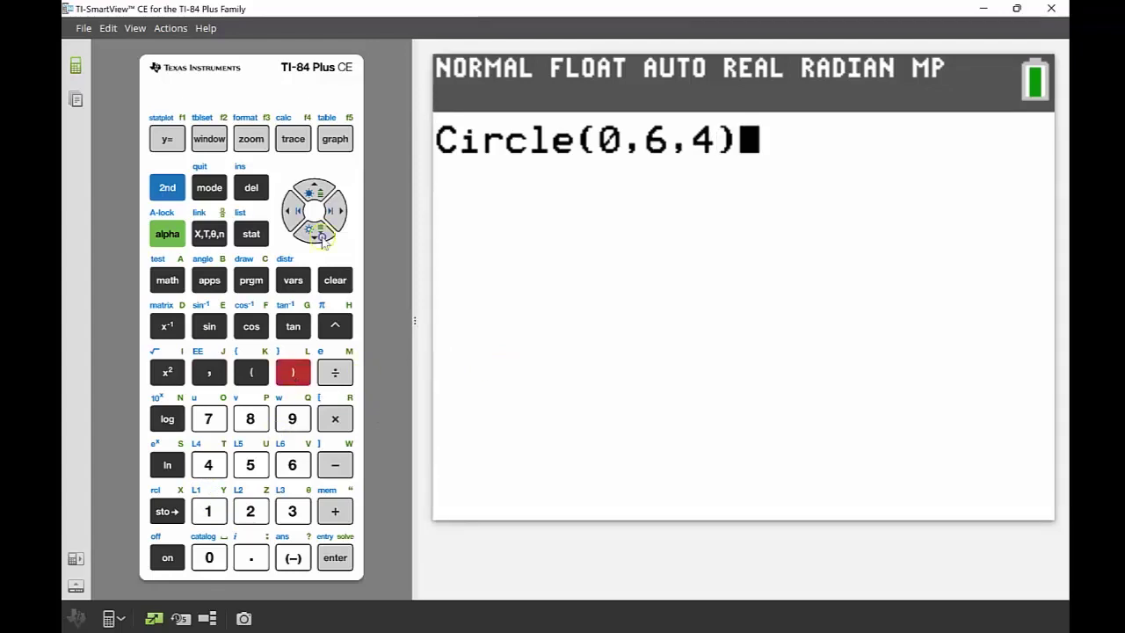
pyautogui.click(335, 555)
pyautogui.click(347, 553)
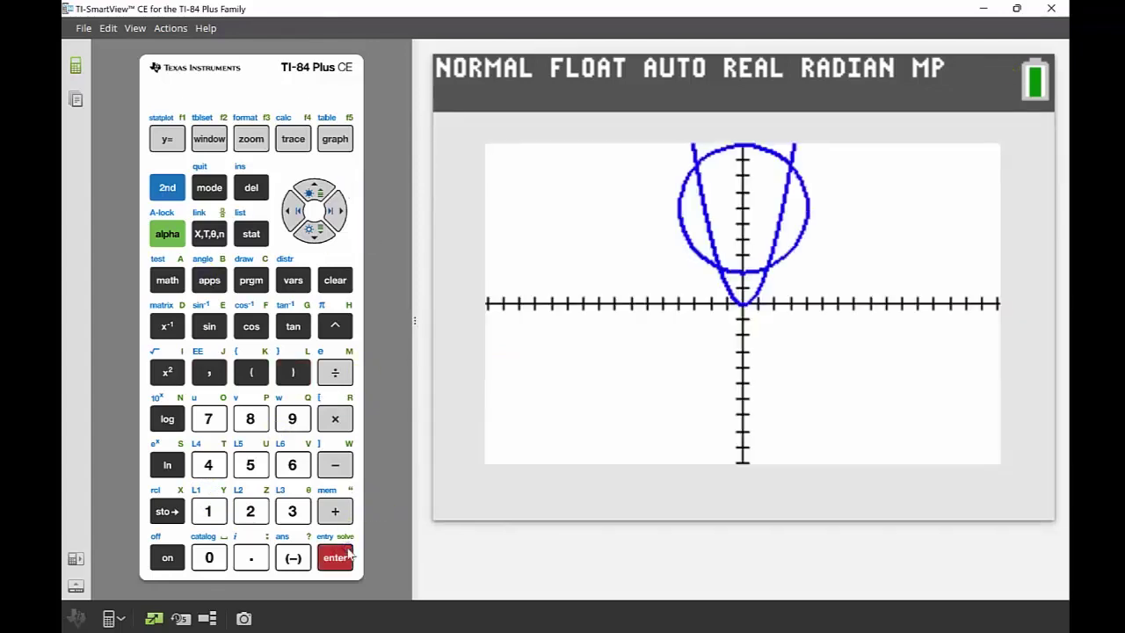
pyautogui.click(584, 333)
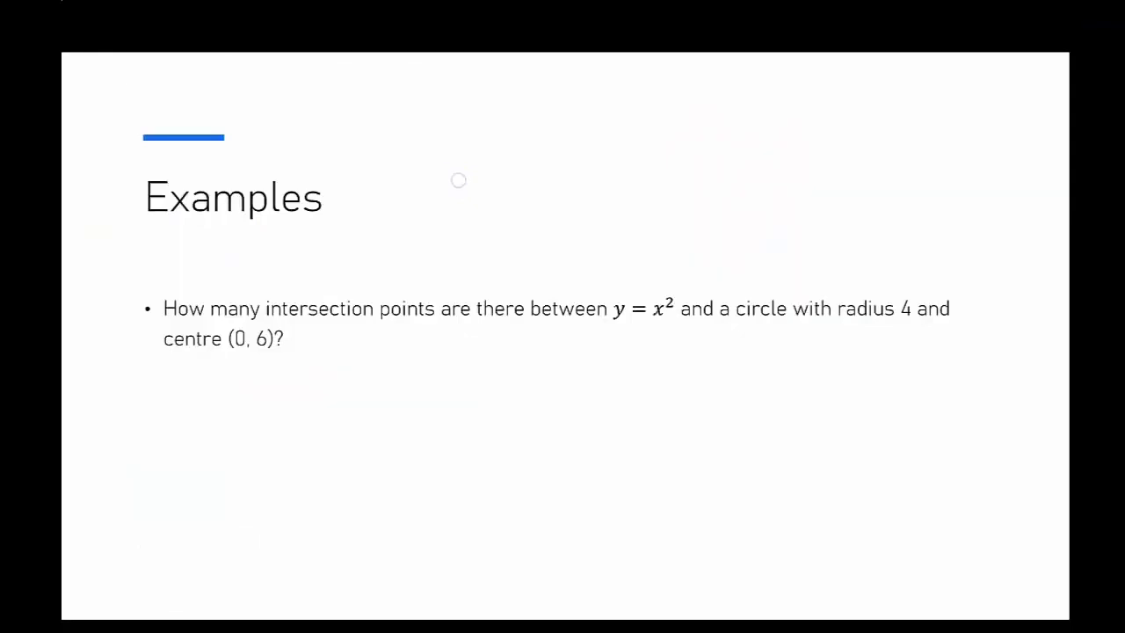
# - Reveal the slide showing the circle's equation solved for y
pyautogui.click(469, 217)
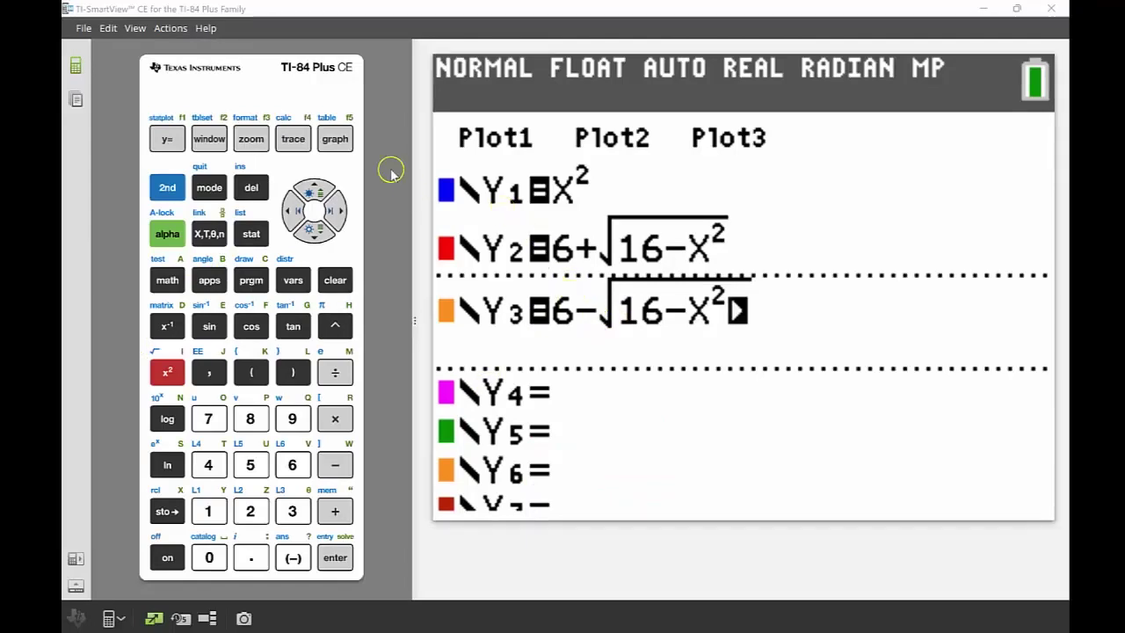
# - Plot Y1, Y2 and Y3: the parabola with red upper and orange lower circle halves
pyautogui.click(332, 141)
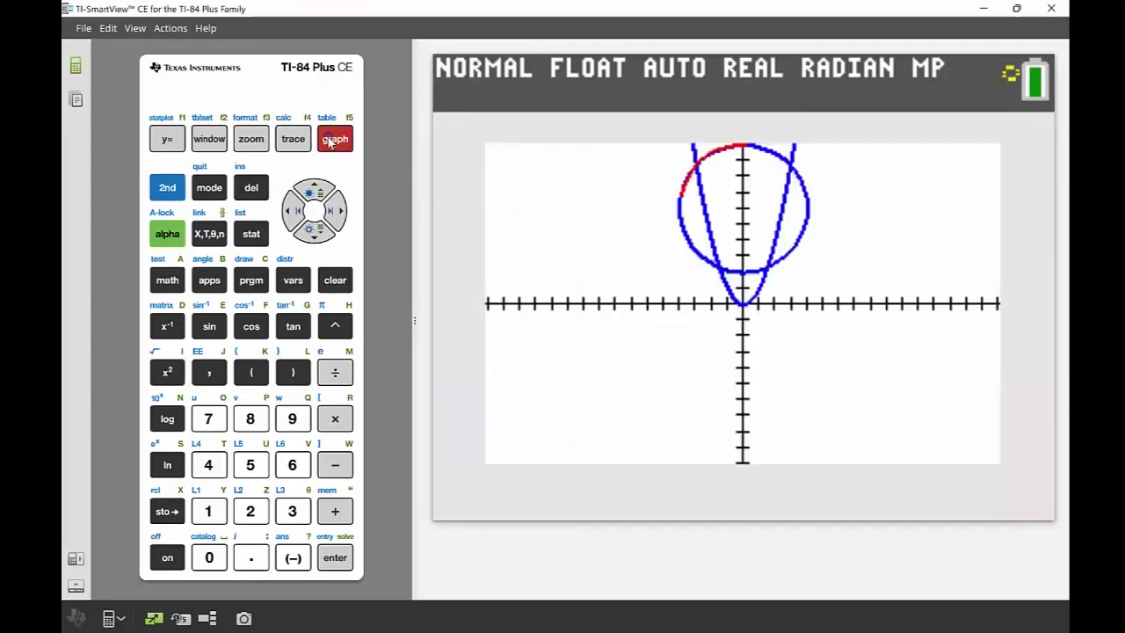
pyautogui.click(531, 215)
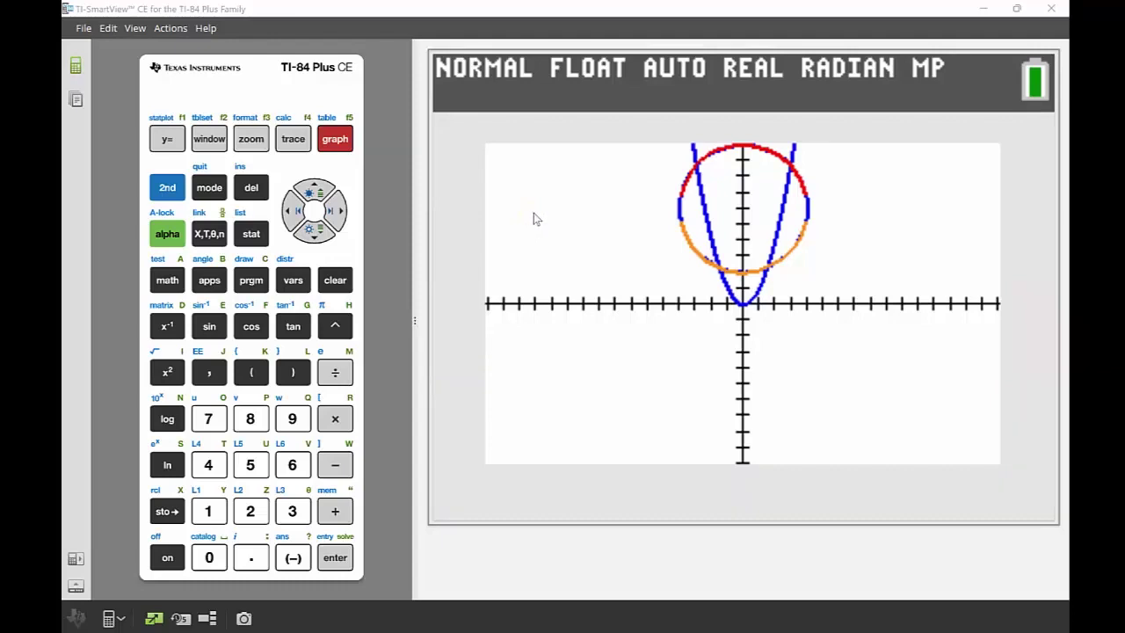
pyautogui.click(678, 195)
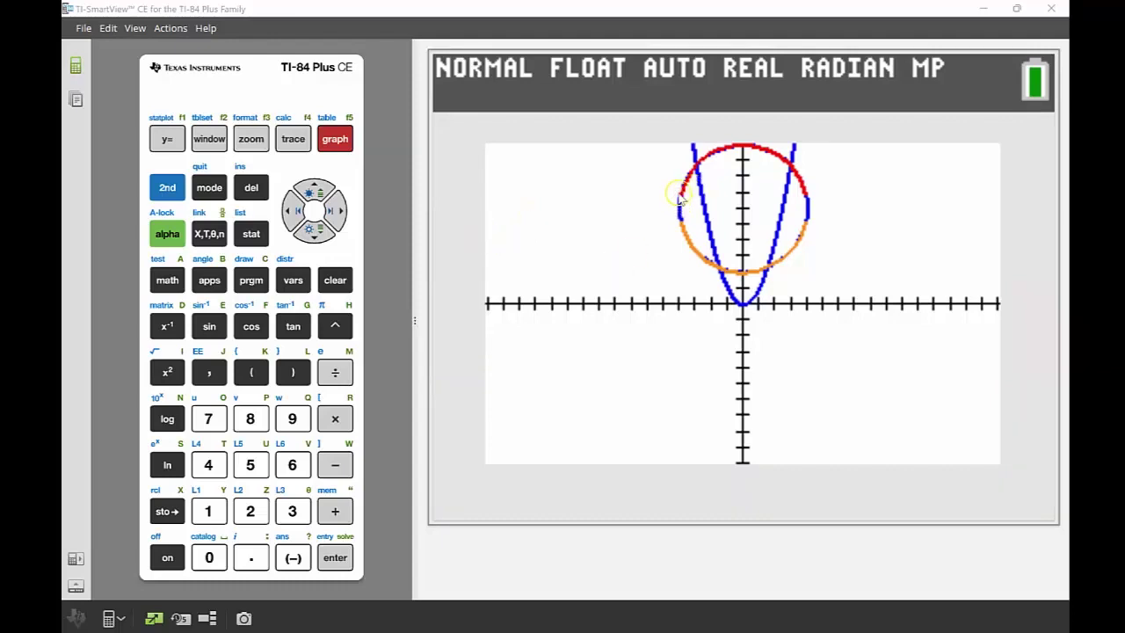
pyautogui.click(299, 143)
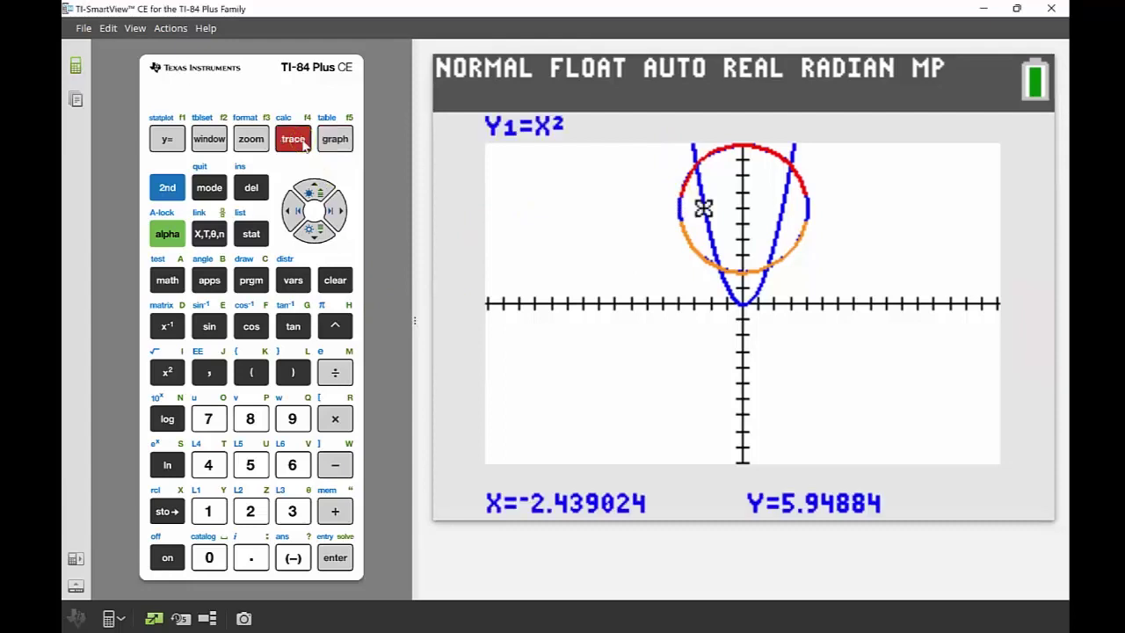
# - Trace the upper circle half Y2 leftward toward its parabola crossing near X=-3.9
pyautogui.press('Up')
pyautogui.press('Down')
pyautogui.press('Down')
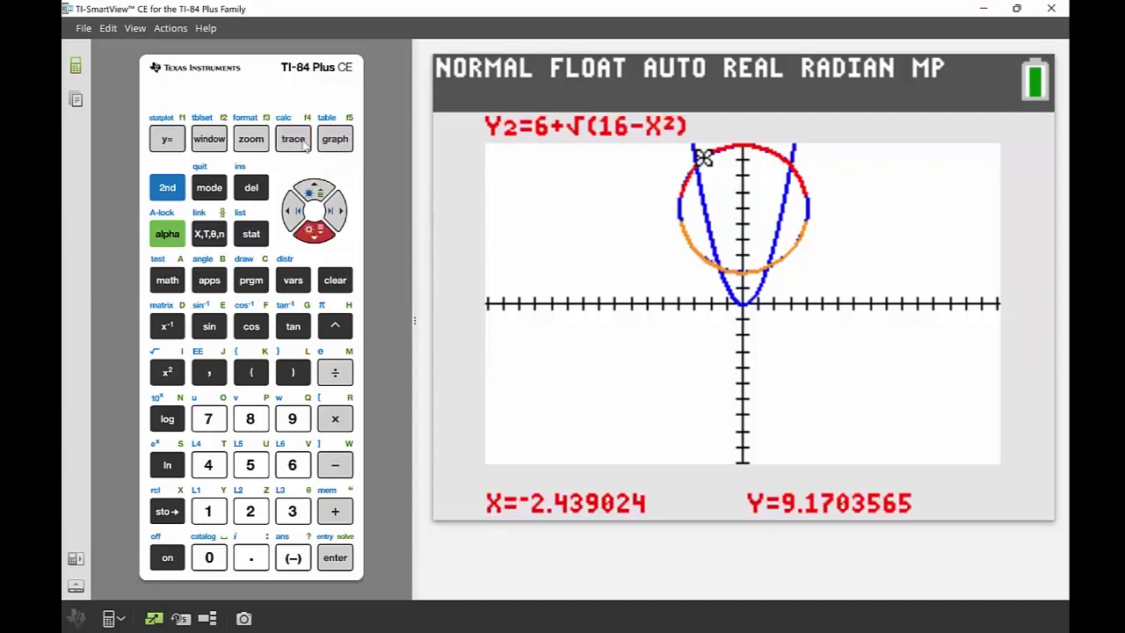
pyautogui.press('Left')
pyautogui.press('Left')
pyautogui.press('Left')
pyautogui.press('Left')
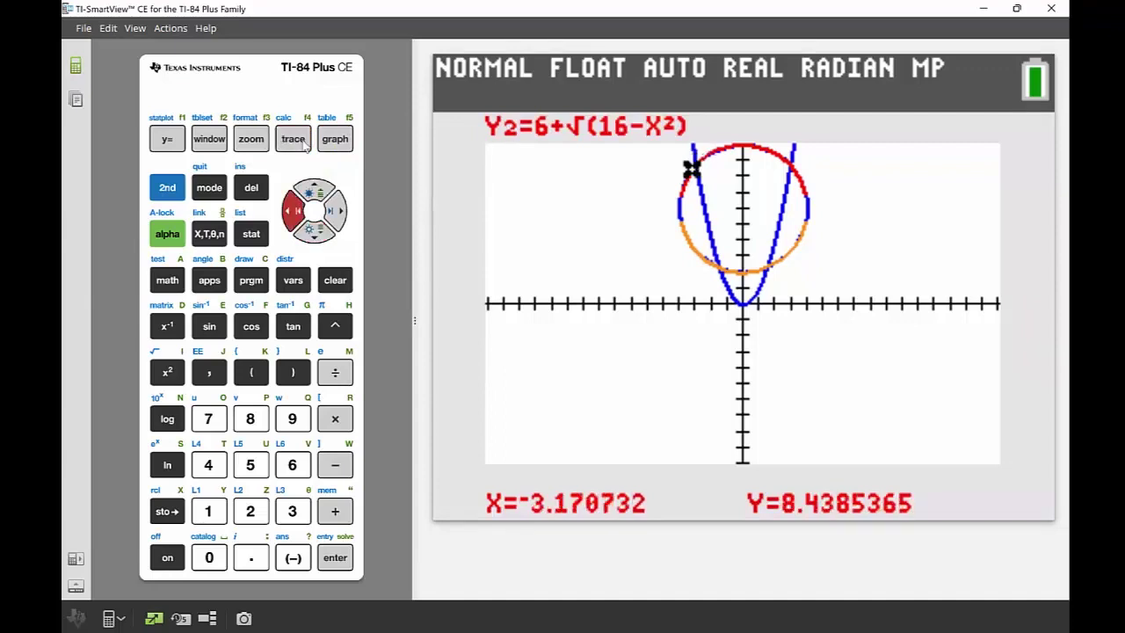
pyautogui.press('Left')
pyautogui.press('Left')
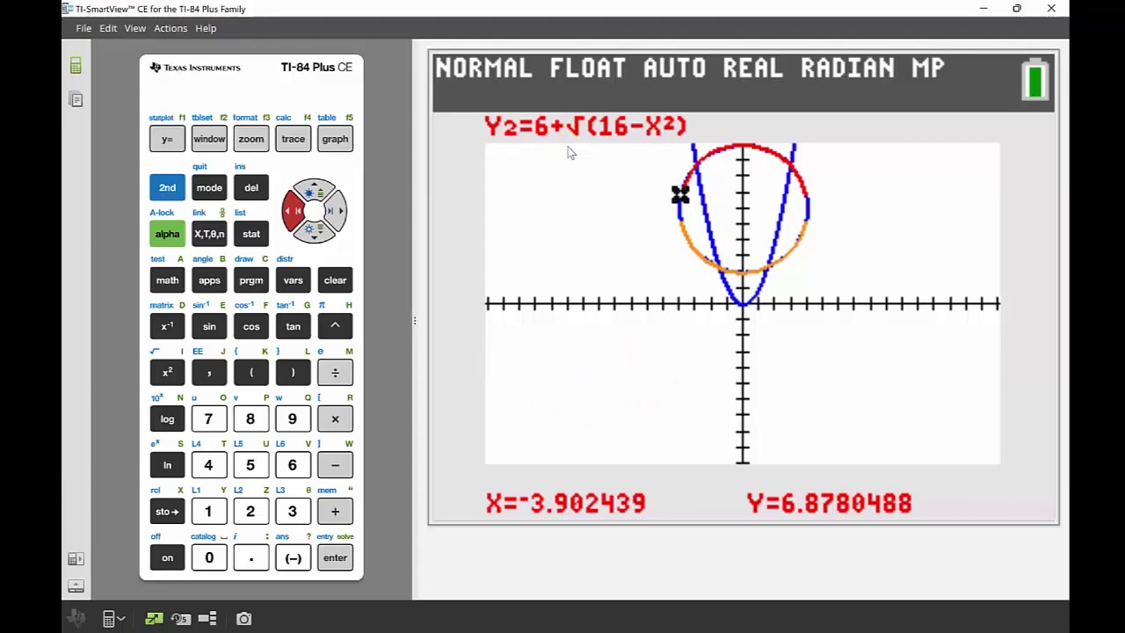
pyautogui.press('Left')
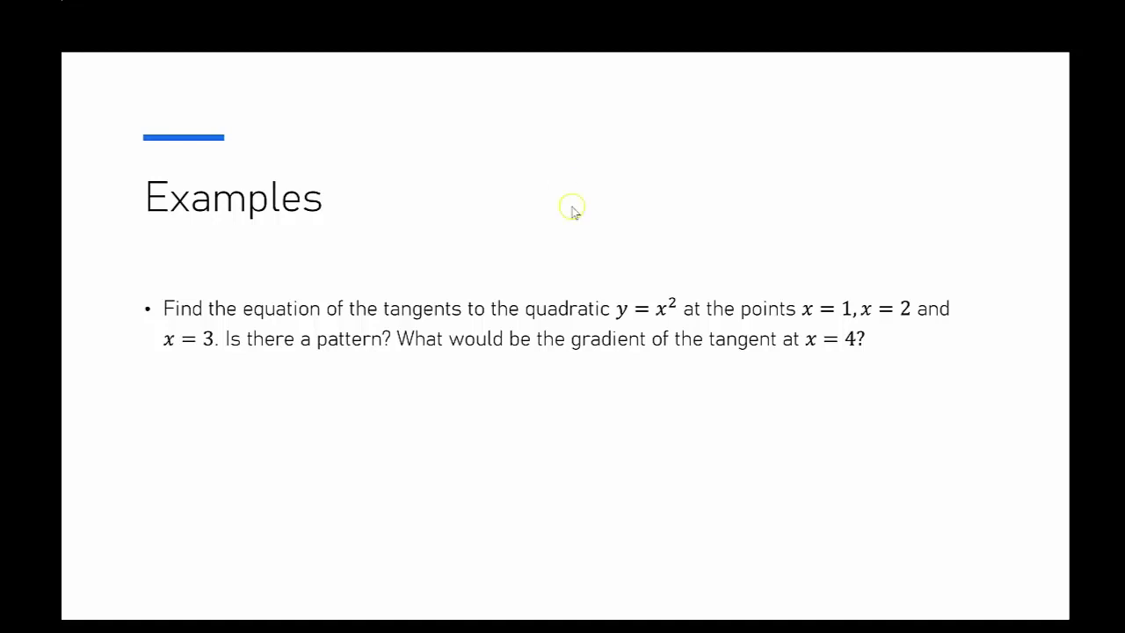
# - Switch from the tangents slide back to the calculator's circle and parabola graph
pyautogui.hotkey('alt', 'Tab')
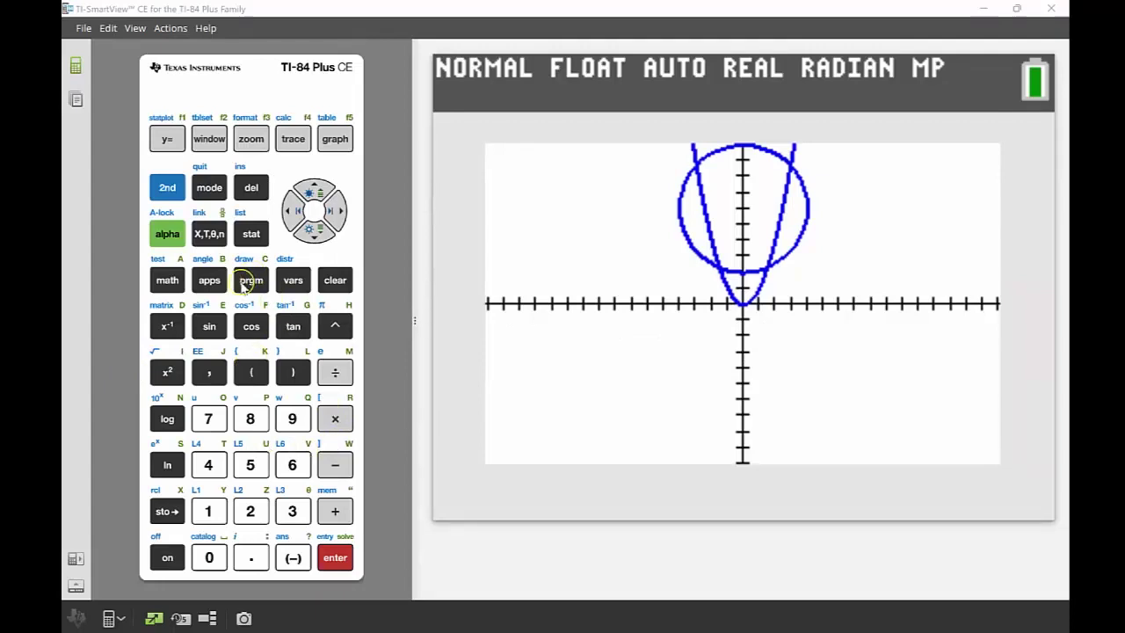
# - Run ClrDraw to wipe earlier drawings, leaving only the Y1=X² parabola
pyautogui.click(165, 195)
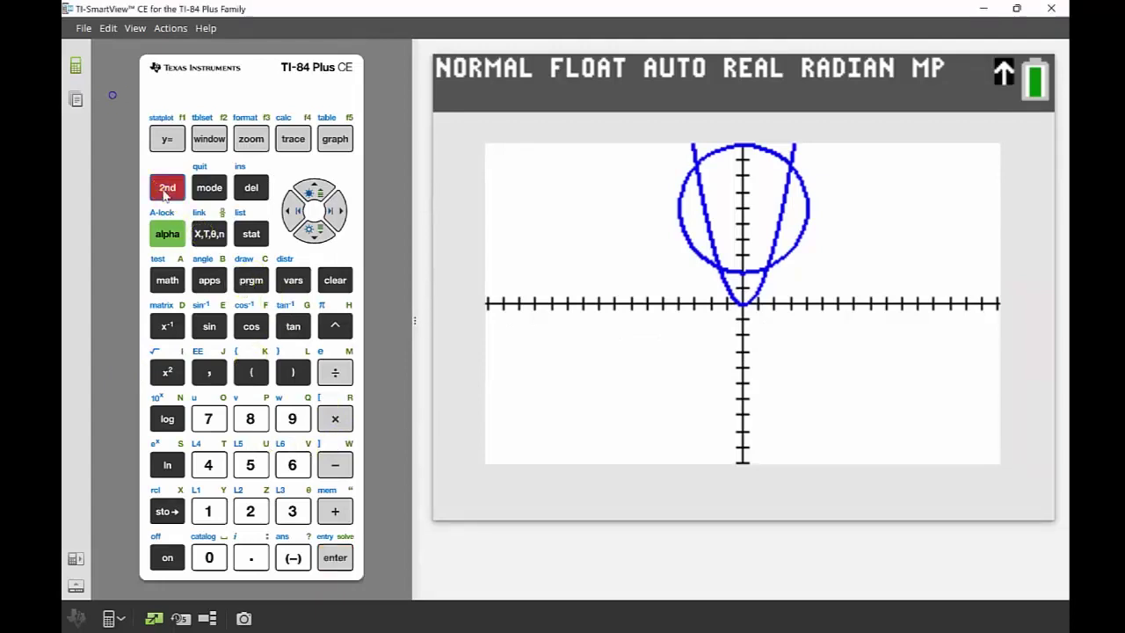
pyautogui.click(260, 287)
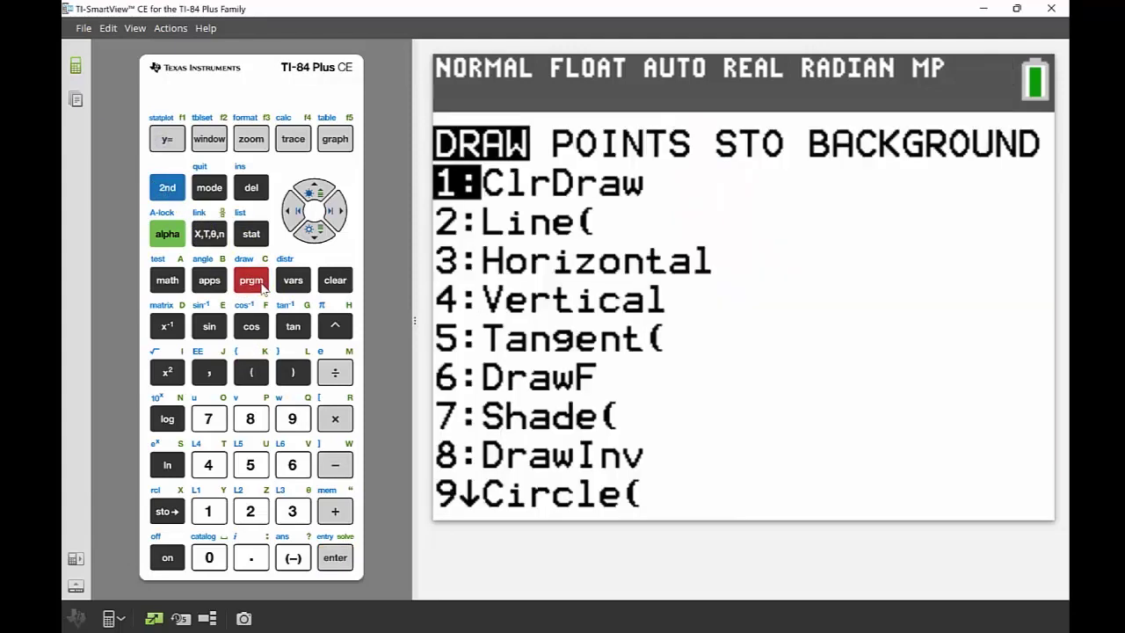
pyautogui.press('Return')
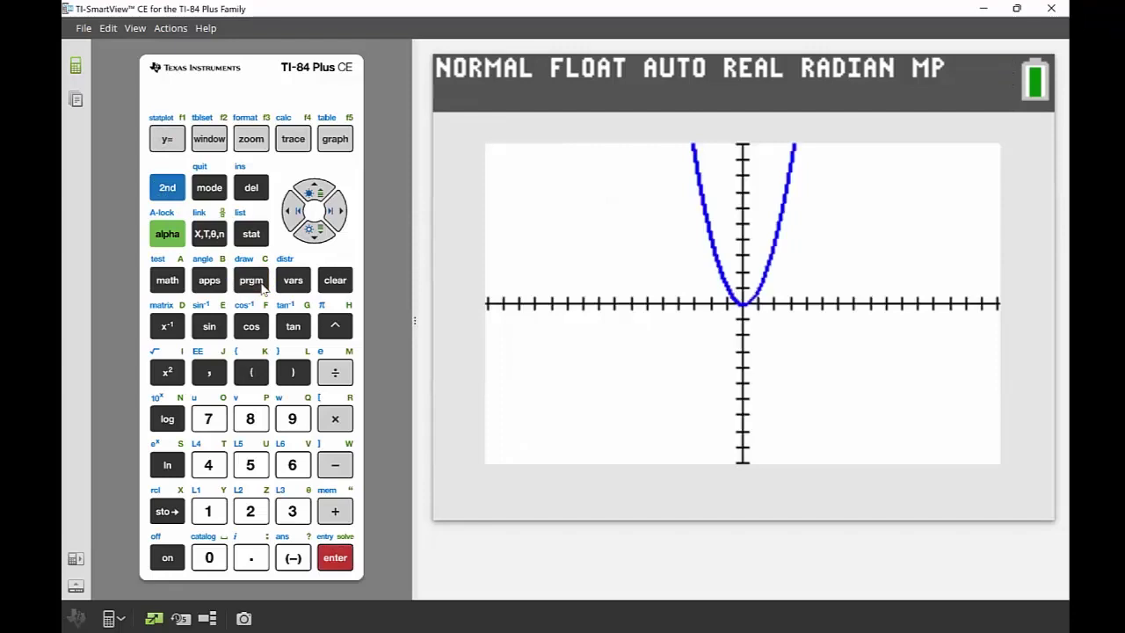
# - Start the Tangent( drawing tool on Y1=X²
pyautogui.click(167, 189)
pyautogui.click(246, 281)
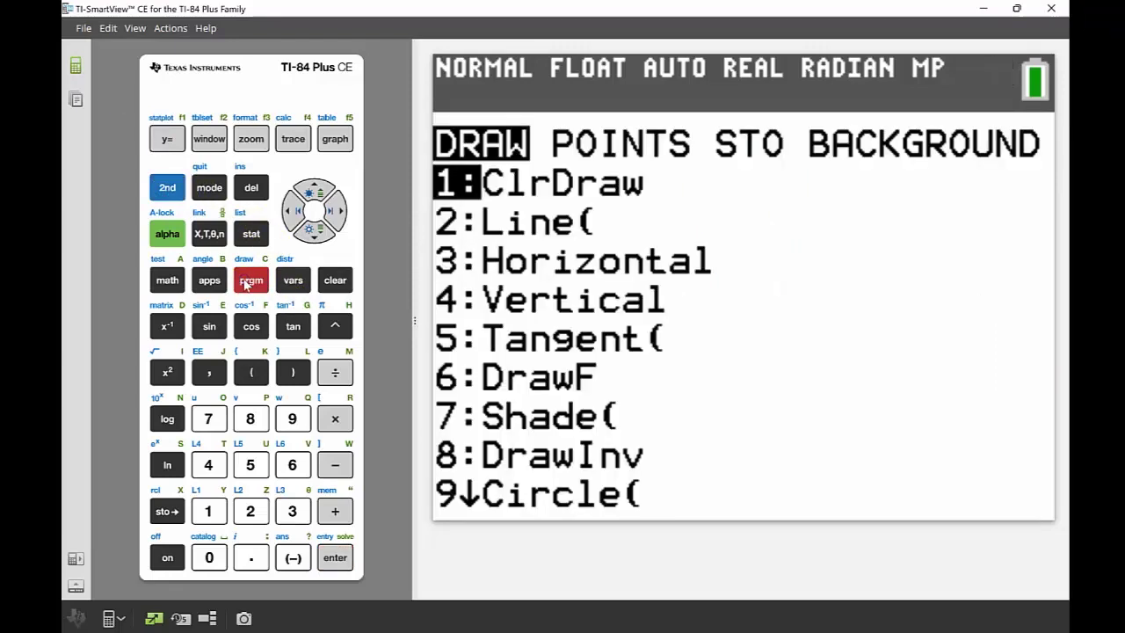
pyautogui.click(457, 356)
pyautogui.press('Return')
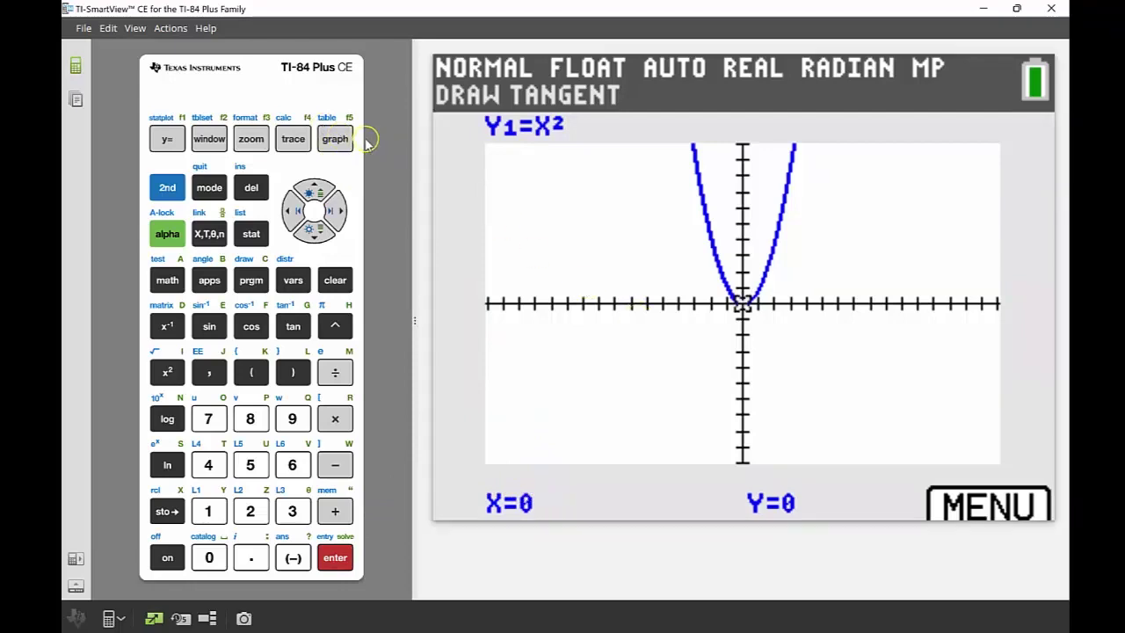
# - Draw a red tangent at X=1, stored as Y2, giving y=2X+-1
pyautogui.click(338, 141)
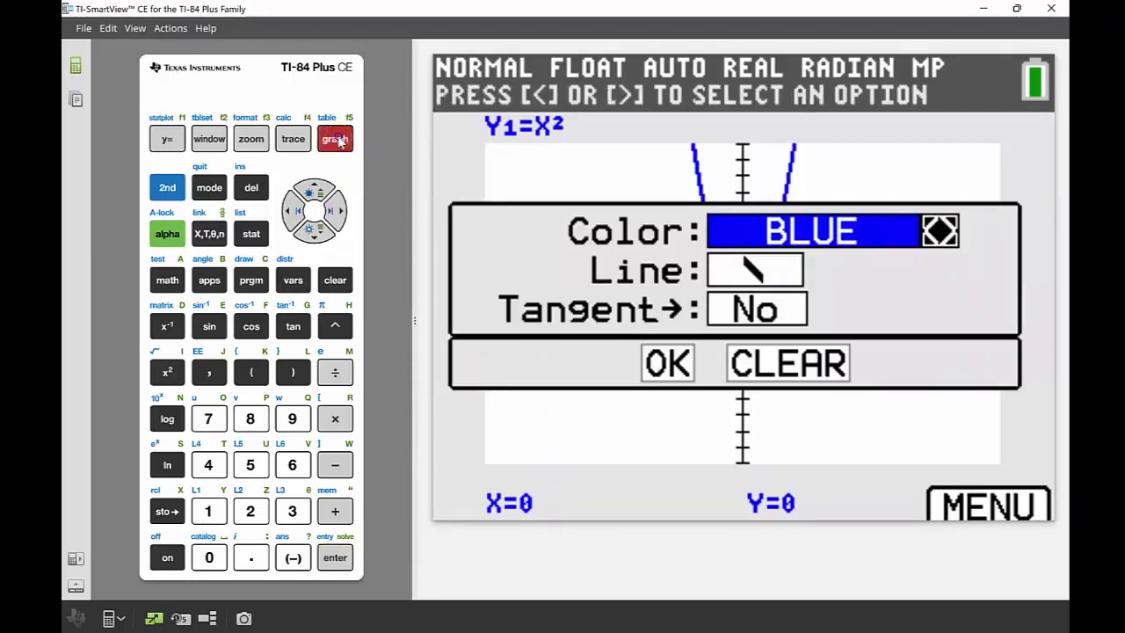
pyautogui.press('Right')
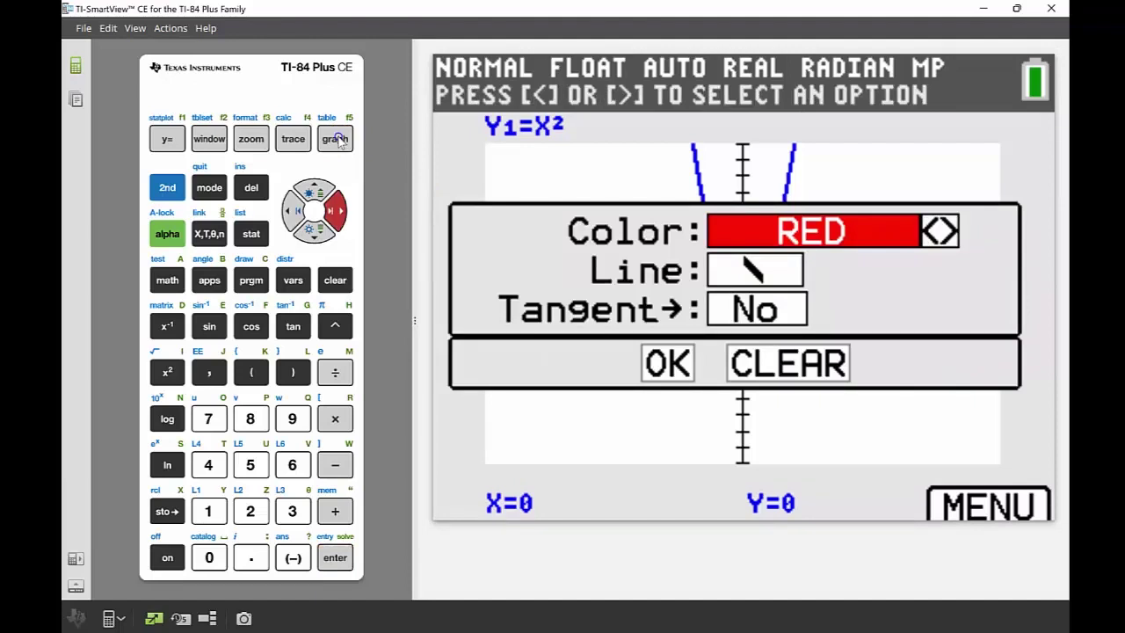
pyautogui.press('Down')
pyautogui.press('Down')
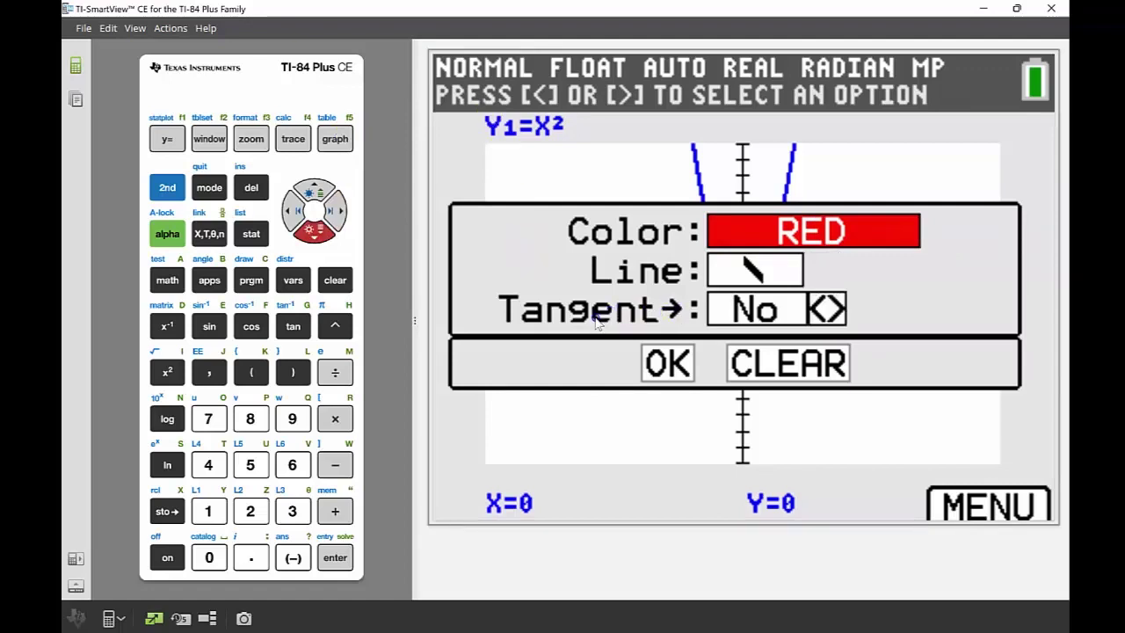
pyautogui.press('Right')
pyautogui.press('Right')
pyautogui.press('Left')
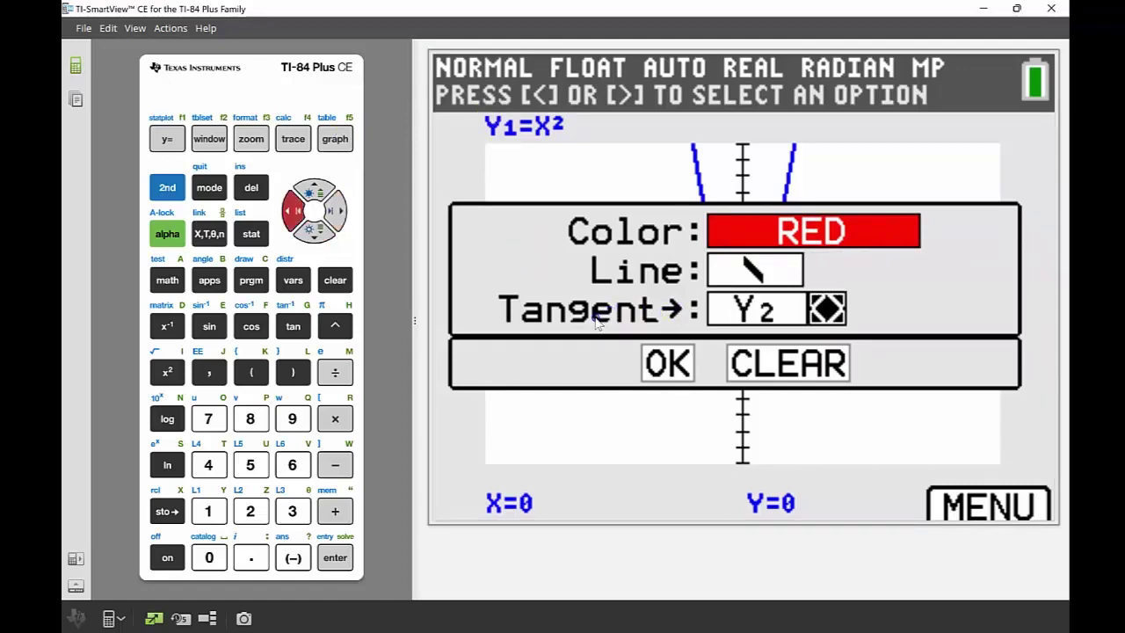
pyautogui.press('Down')
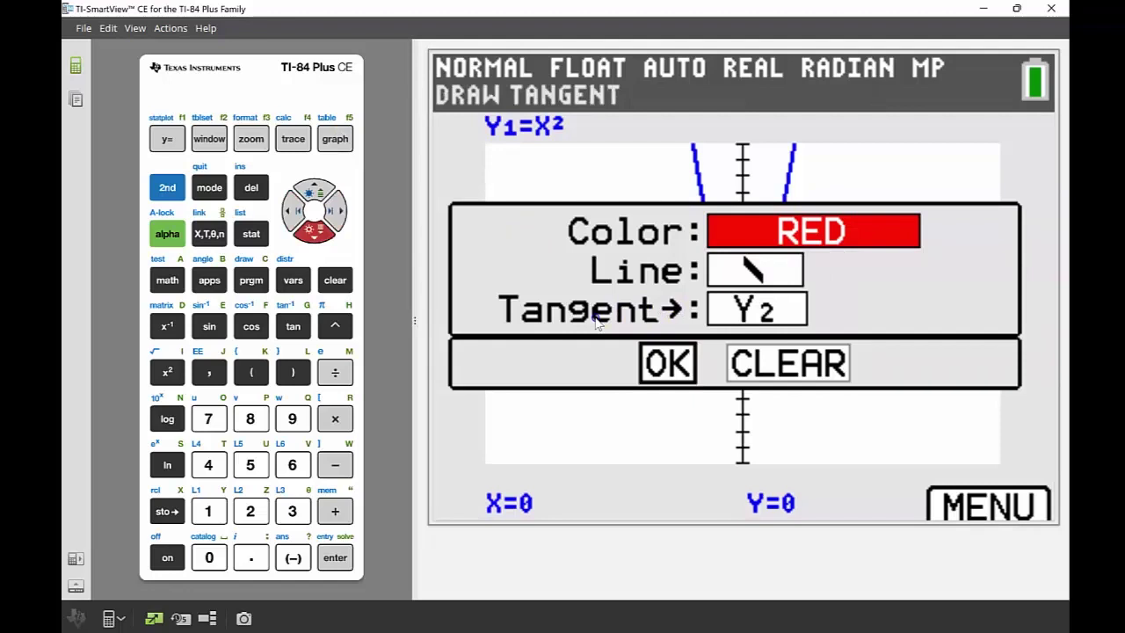
pyautogui.press('Return')
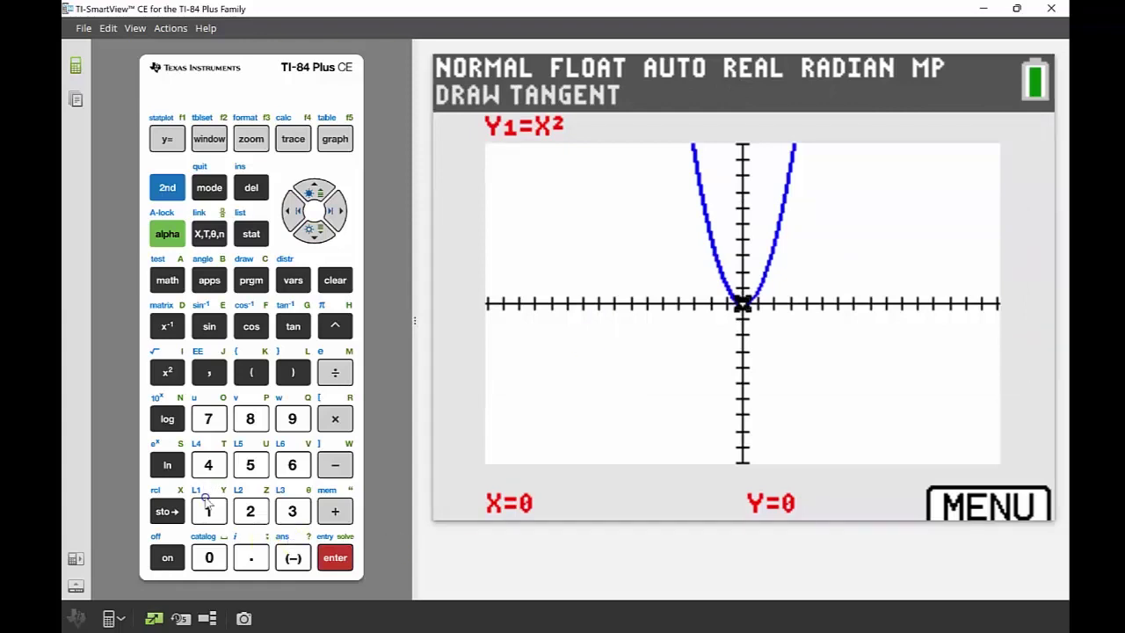
pyautogui.click(207, 511)
pyautogui.press('Return')
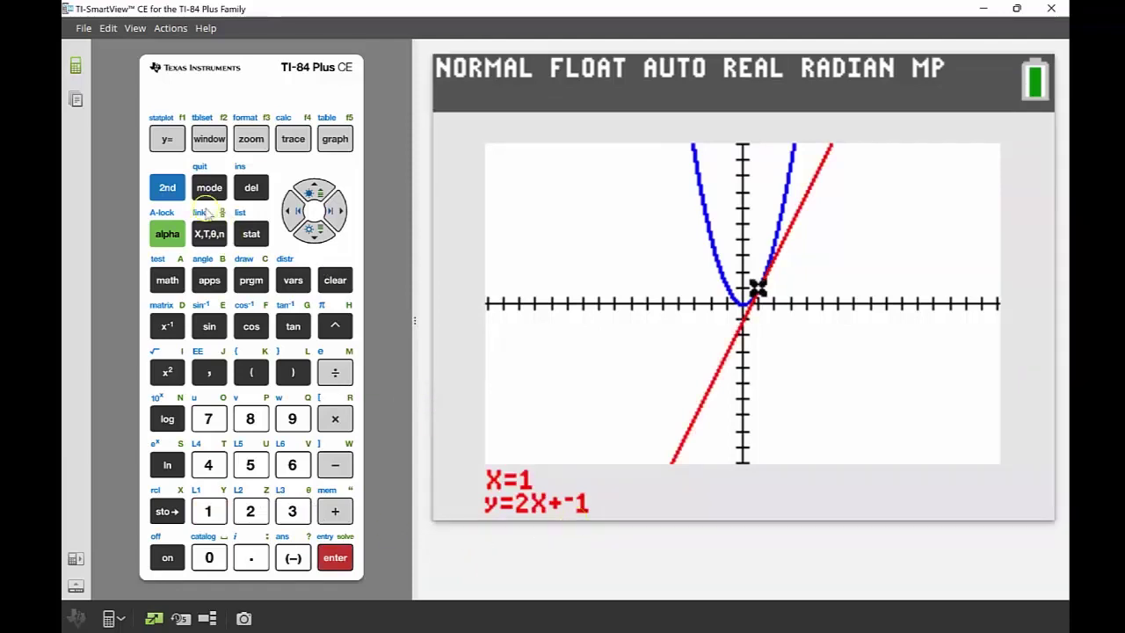
# - Draw a magenta tangent at X=2, stored as Y3, giving y=4X+-4
pyautogui.click(172, 191)
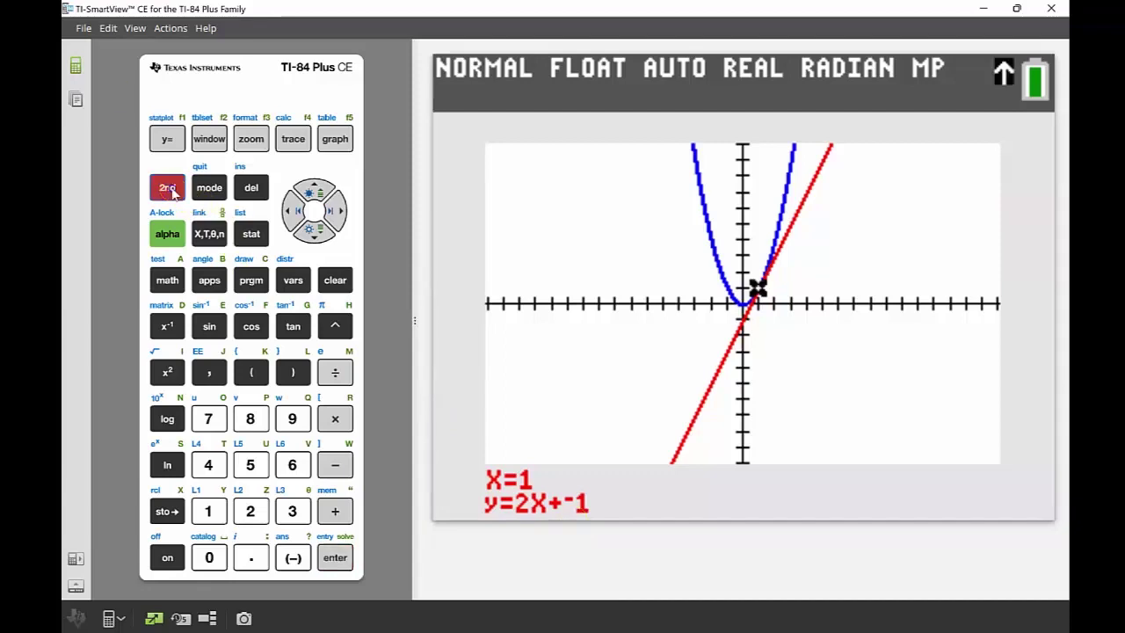
pyautogui.click(252, 280)
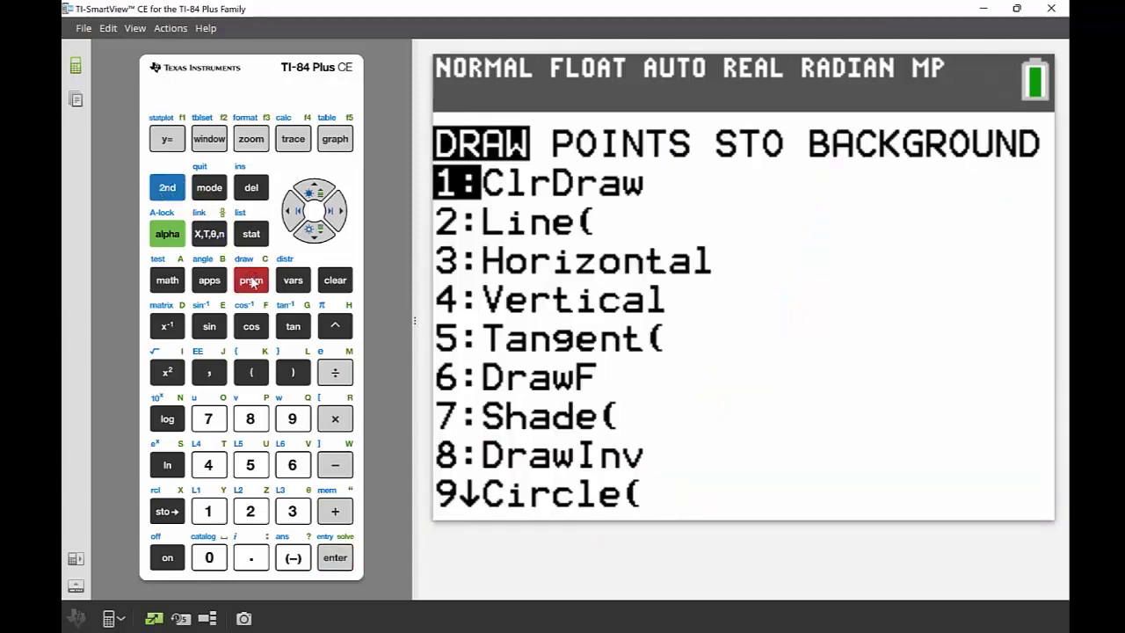
pyautogui.press('5')
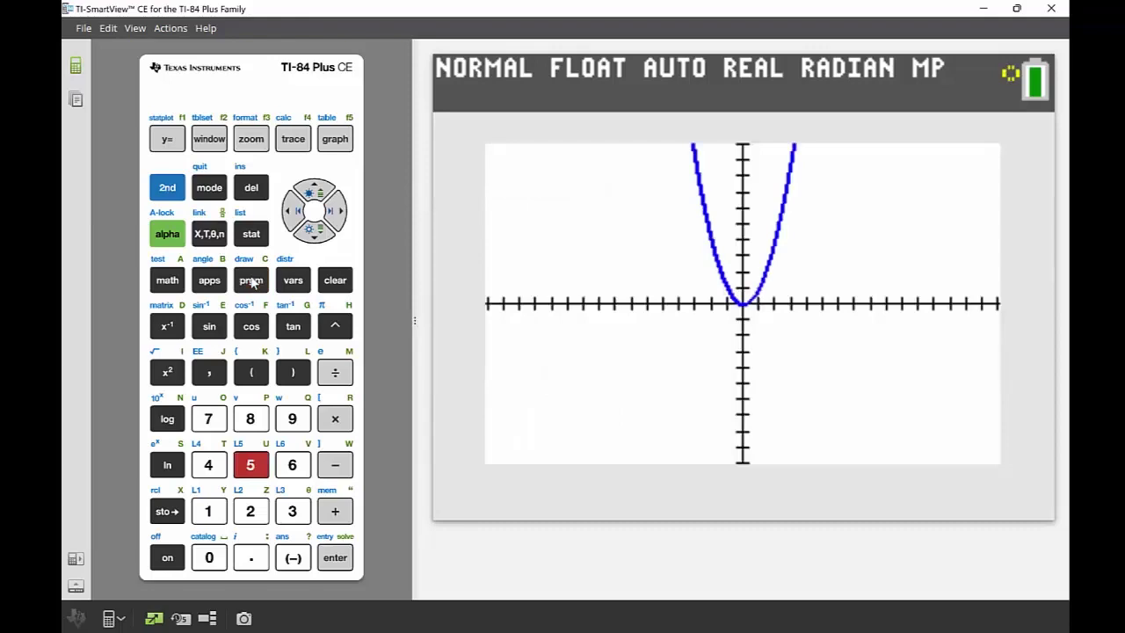
pyautogui.click(335, 142)
pyautogui.press('Right')
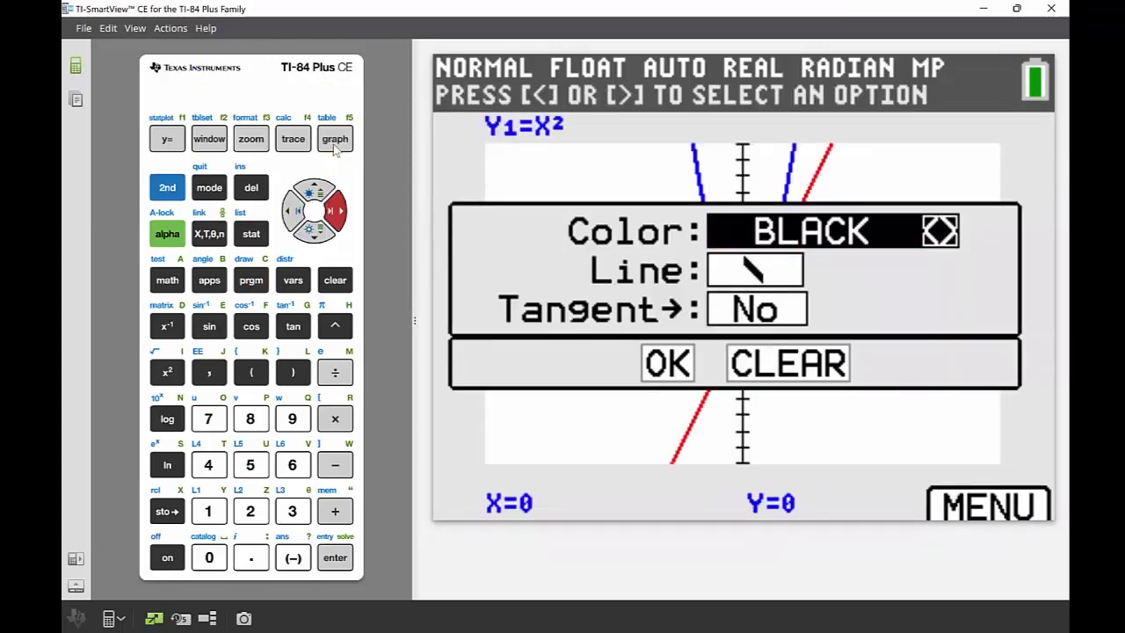
pyautogui.press('Right')
pyautogui.press('Down')
pyautogui.press('Down')
pyautogui.press('Right')
pyautogui.press('Right')
pyautogui.press('Down')
pyautogui.press('Return')
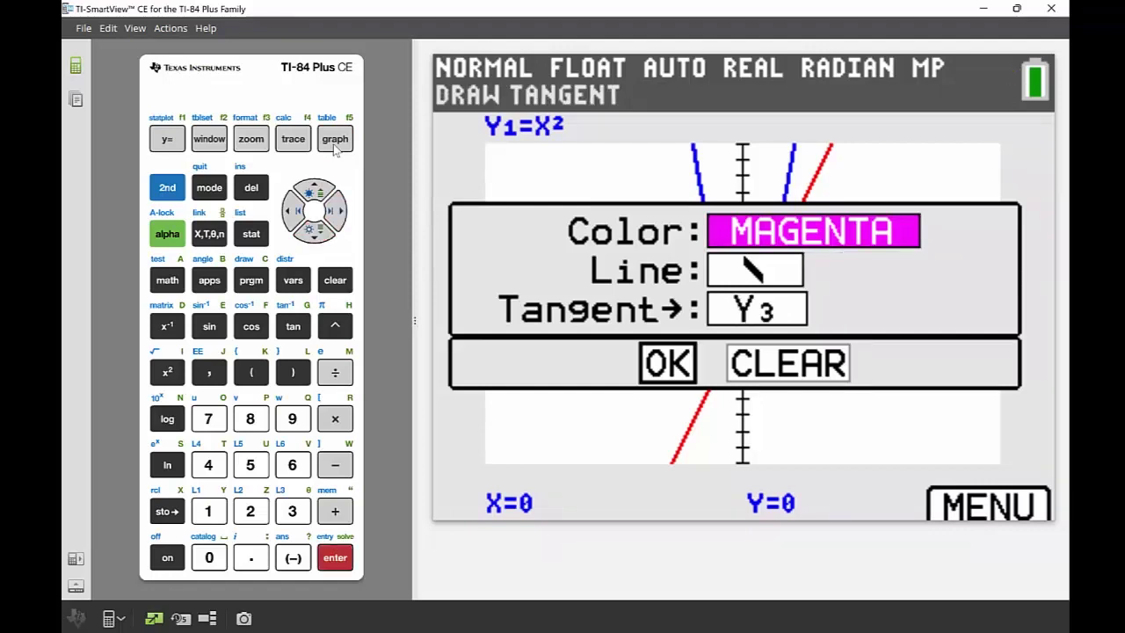
pyautogui.write('2')
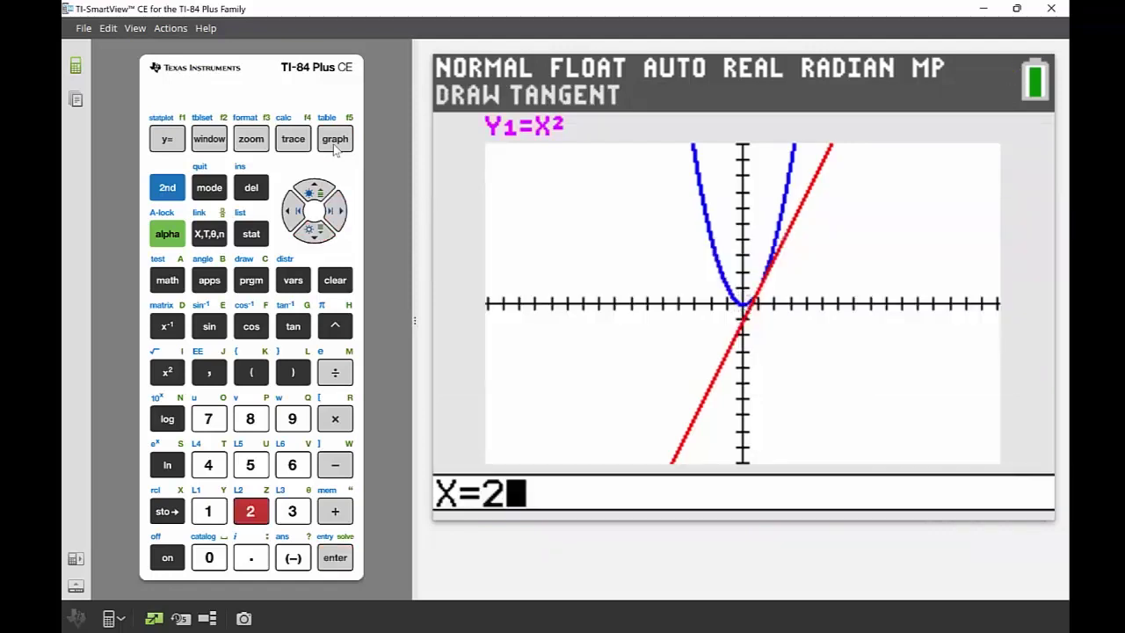
pyautogui.press('Return')
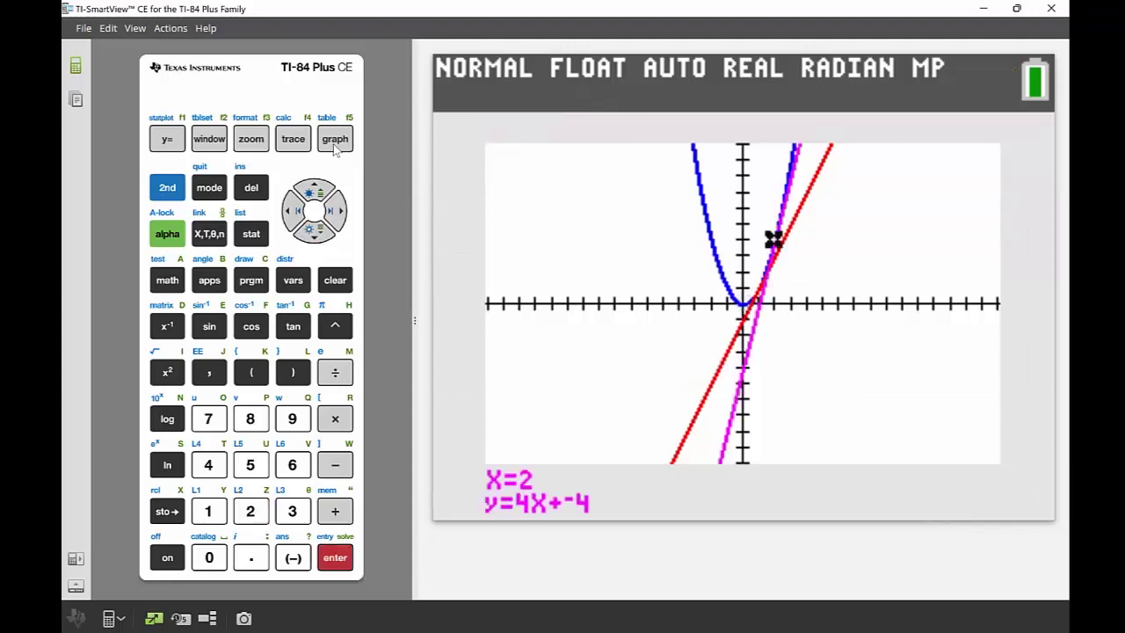
# - Start another Tangent( drawing on the parabola
pyautogui.click(167, 188)
pyautogui.click(168, 188)
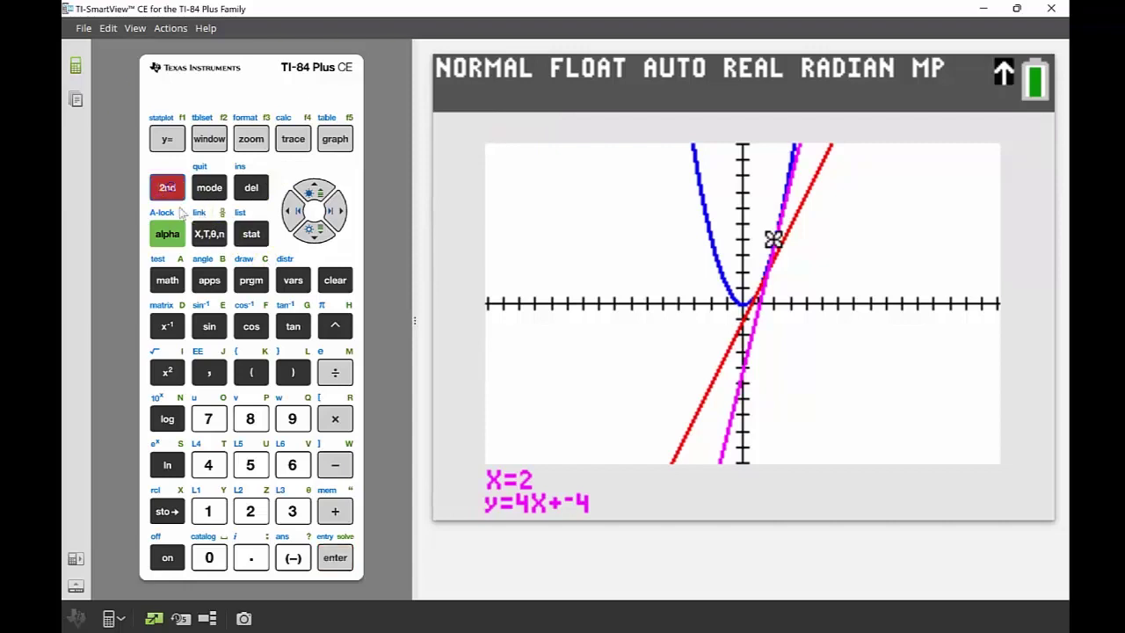
pyautogui.click(254, 283)
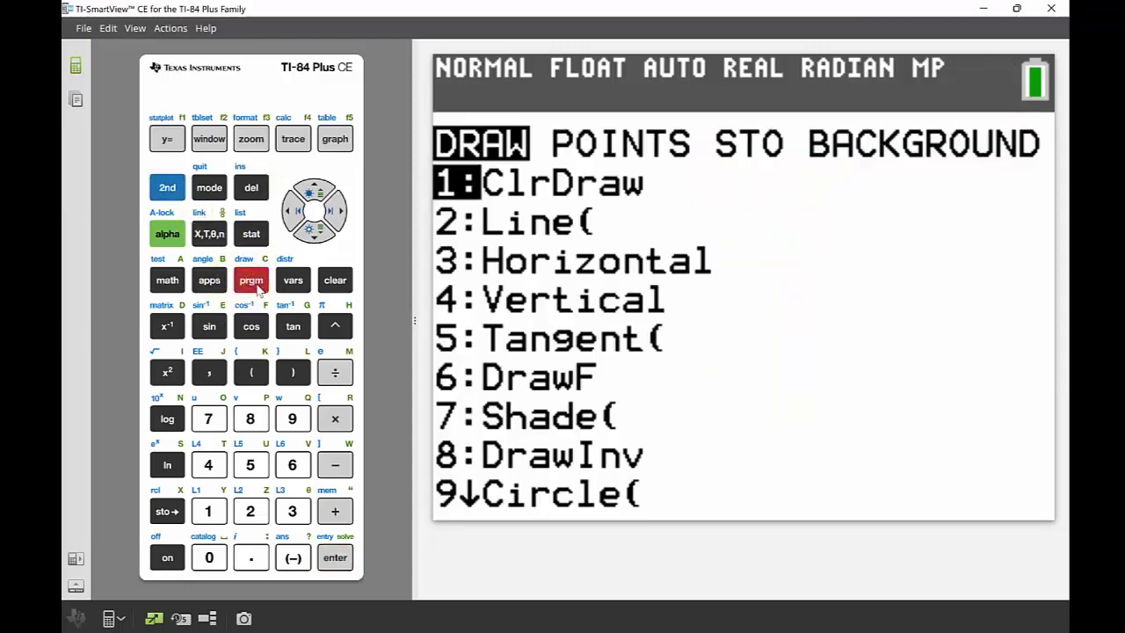
pyautogui.press('5')
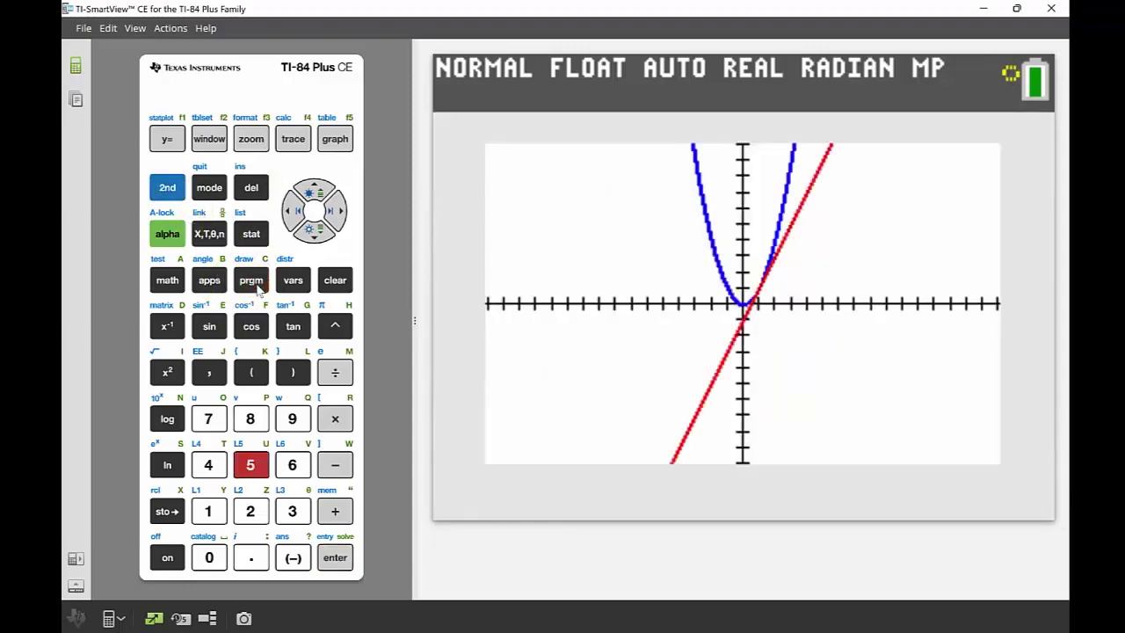
# - Draw a green tangent at X=3, stored as Y4, giving y=6X+-9
pyautogui.click(339, 139)
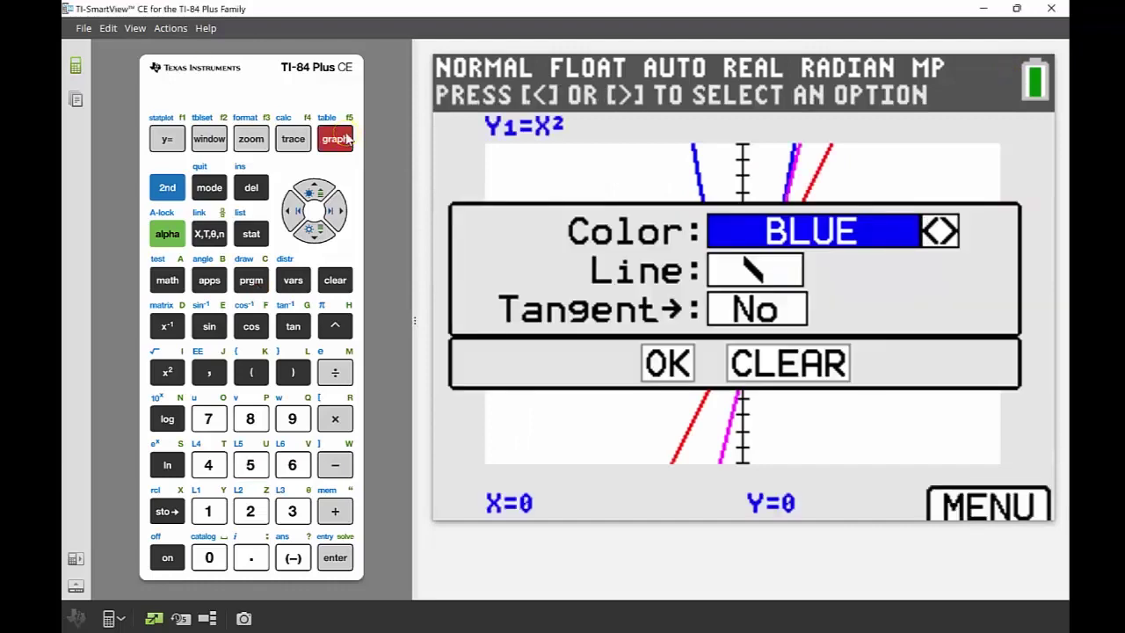
pyautogui.press('Right')
pyautogui.press('Right')
pyautogui.press('Right')
pyautogui.press('Down')
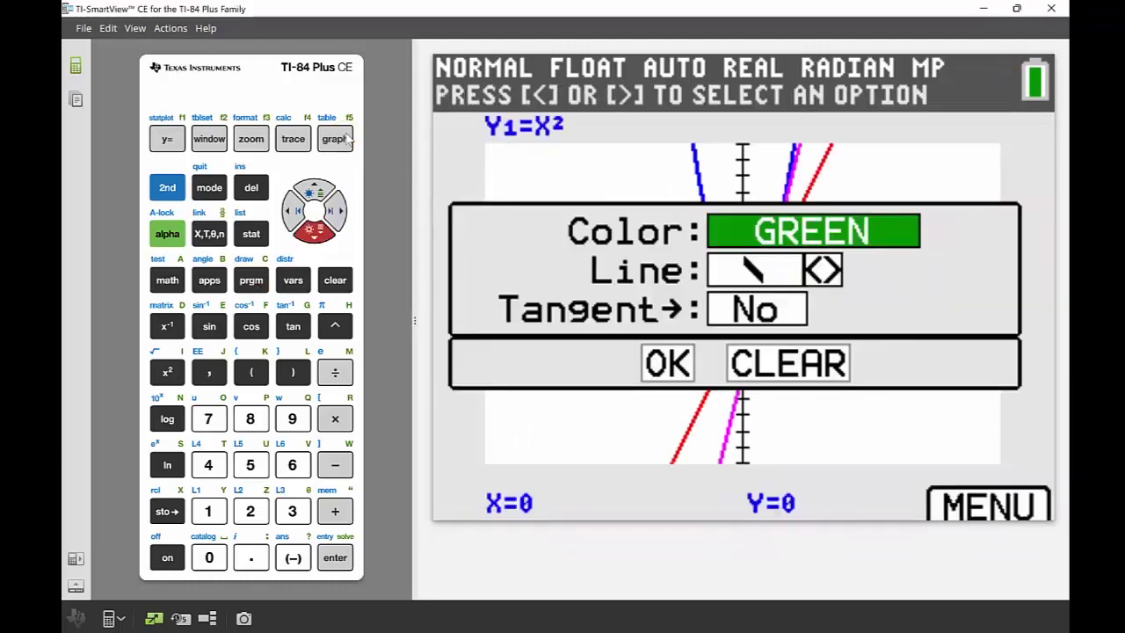
pyautogui.press('Down')
pyautogui.press('Right')
pyautogui.press('Right')
pyautogui.press('Down')
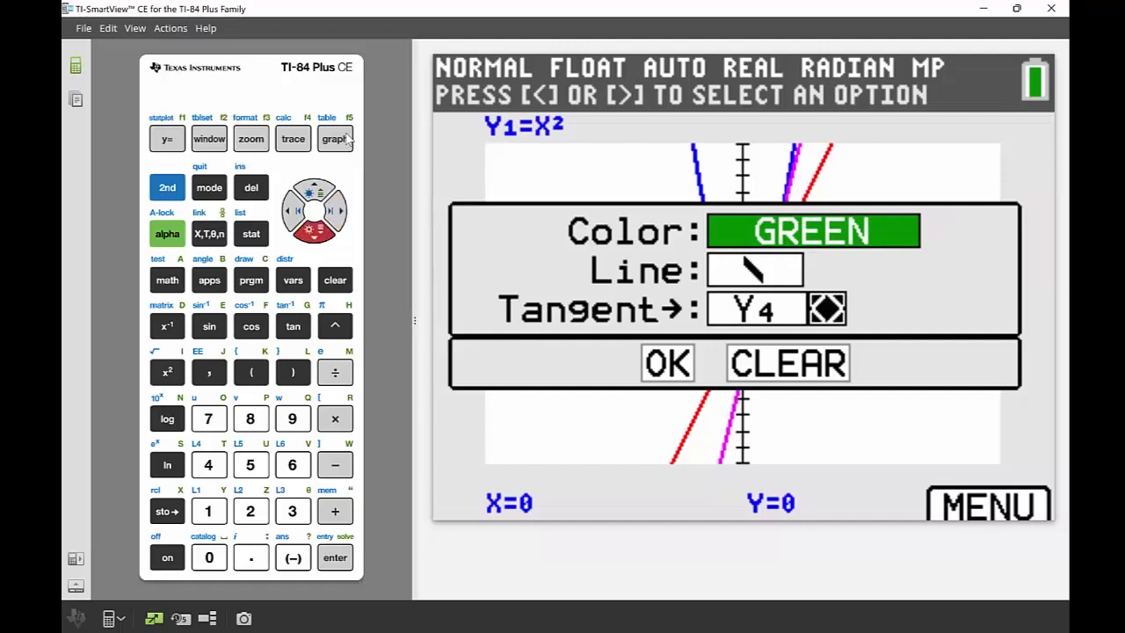
pyautogui.press('Return')
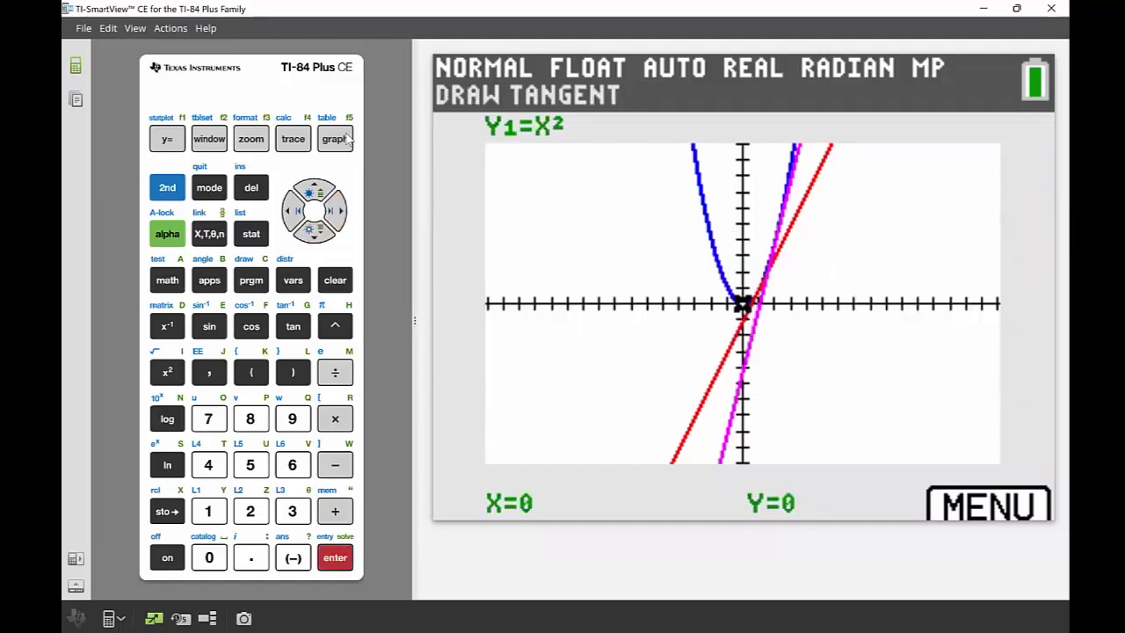
pyautogui.write('3')
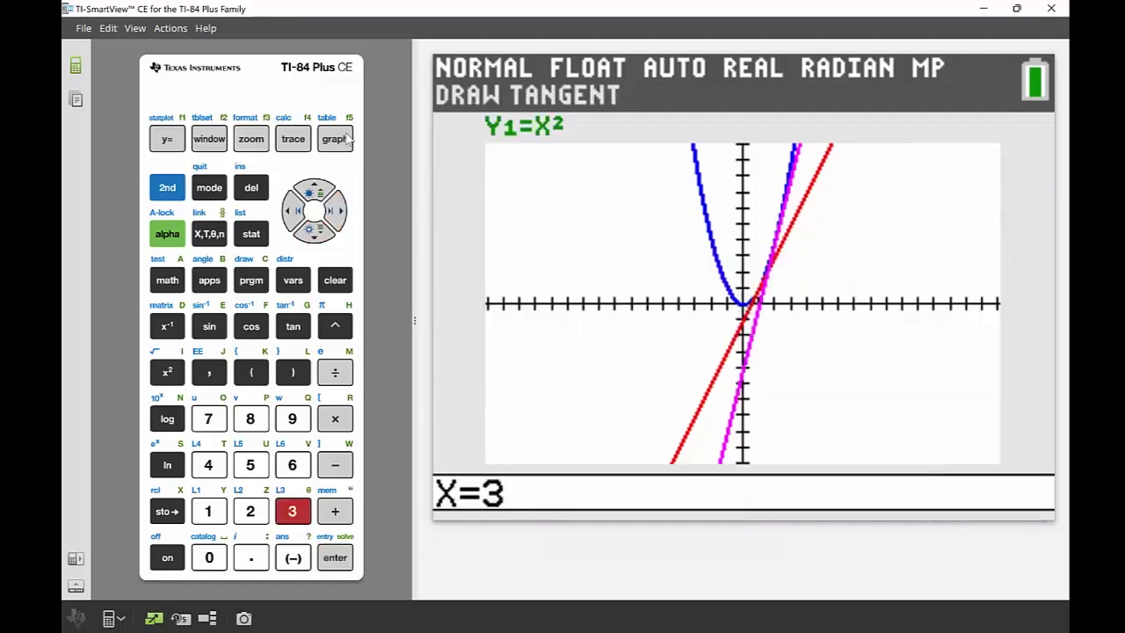
pyautogui.press('Return')
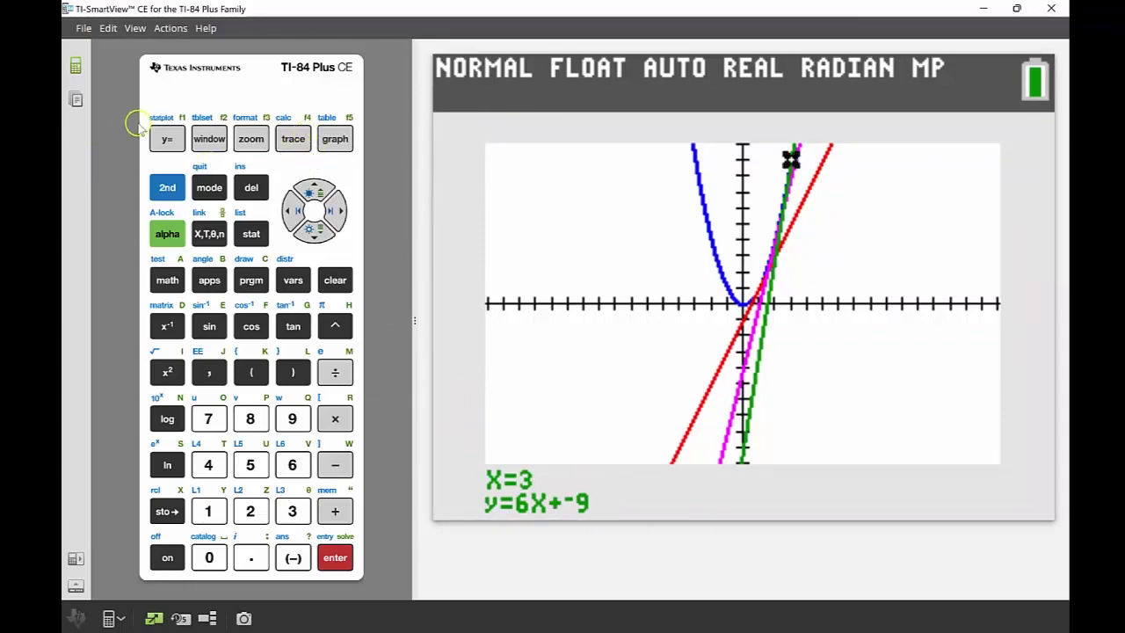
# - Open the Y= editor showing tangents Y2=2X+-1, Y3=4X+-4 and Y4=6X+-9
pyautogui.click(167, 139)
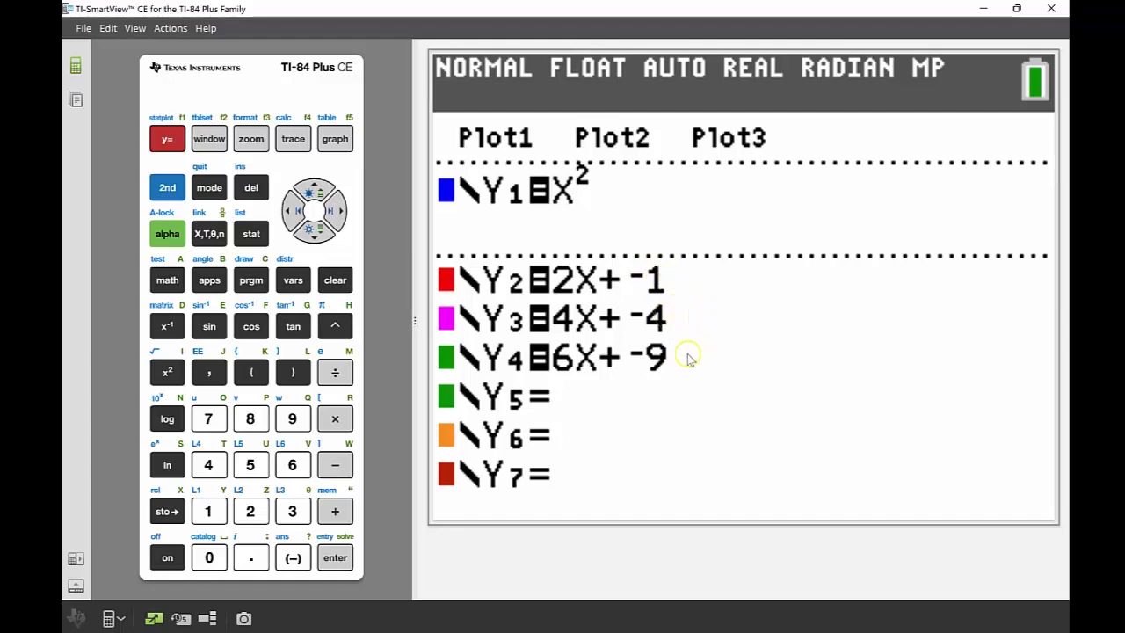
# - Set the Y5 line colour to orange
pyautogui.press('Down')
pyautogui.press('Down')
pyautogui.press('Down')
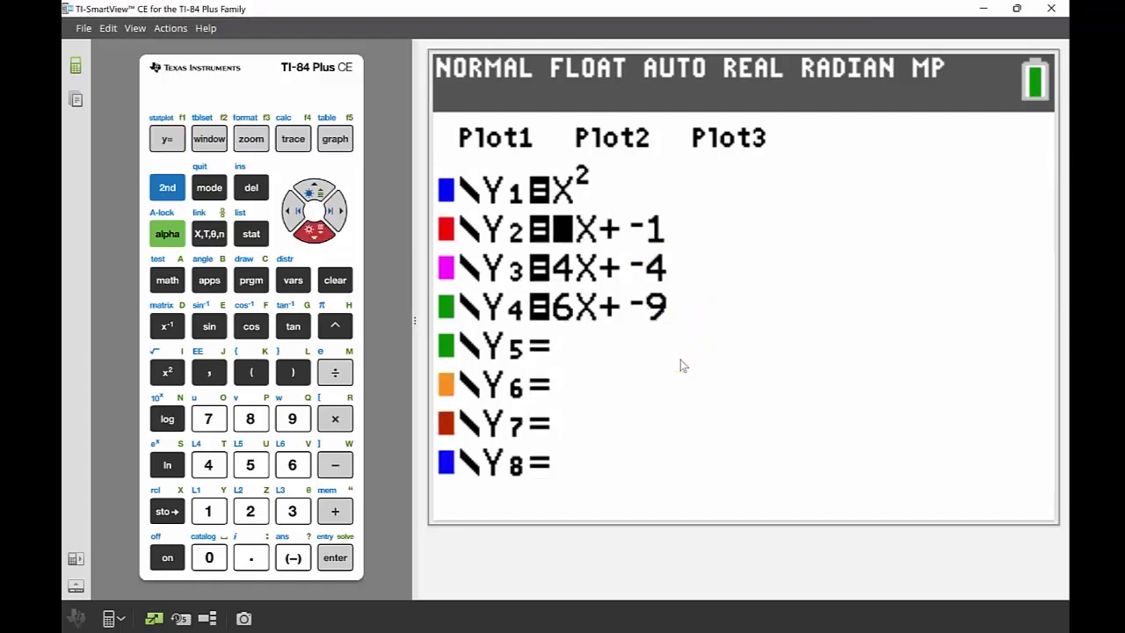
pyautogui.press('Left')
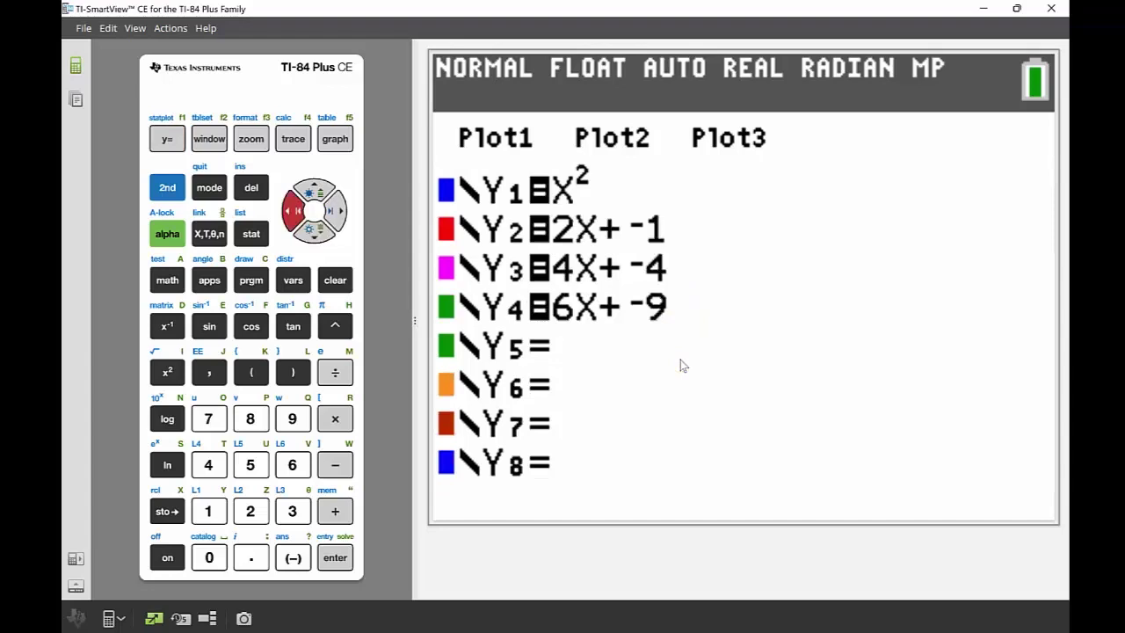
pyautogui.press('Return')
pyautogui.press('Right')
pyautogui.press('Right')
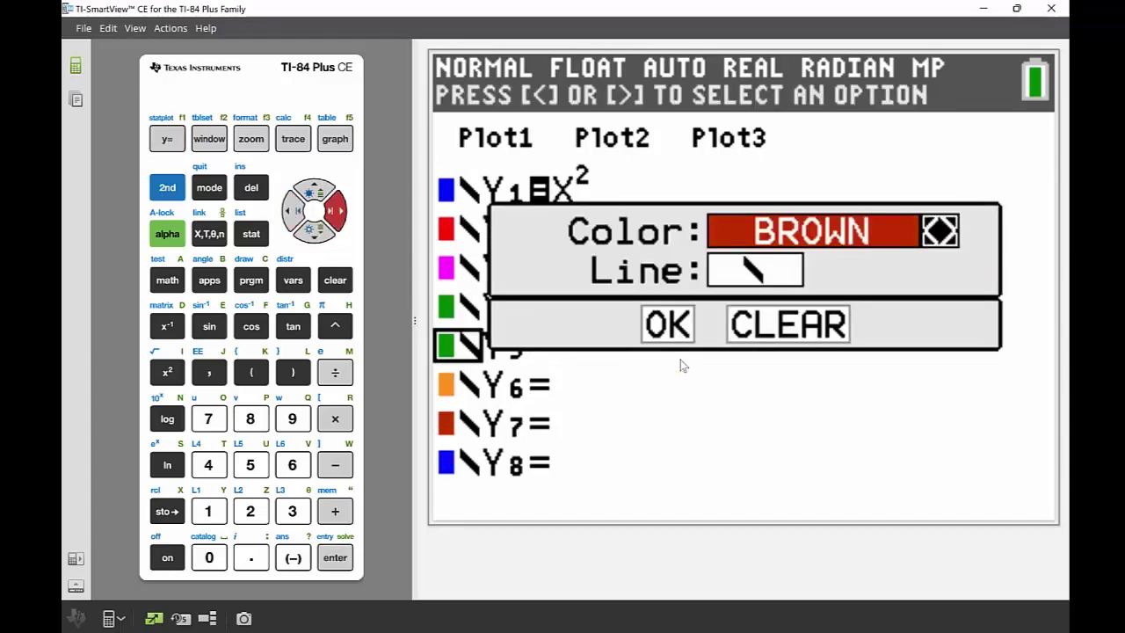
pyautogui.press('Left')
pyautogui.press('Down')
pyautogui.press('Return')
# - Define Y5 as 8X+-16 and graph all stored functions
pyautogui.press('Right')
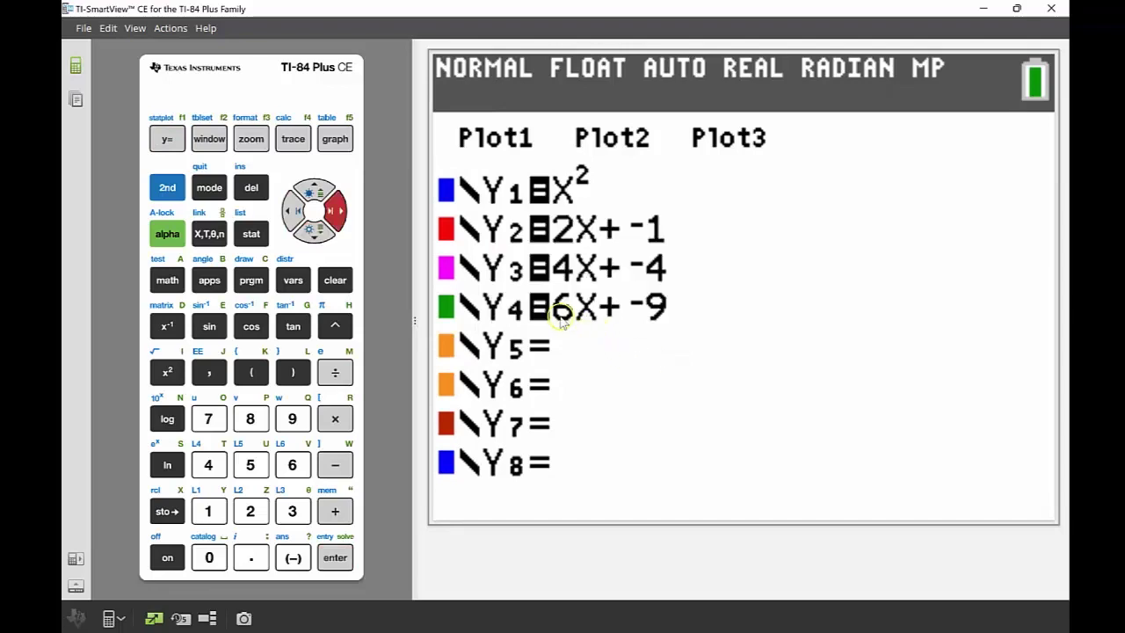
pyautogui.click(250, 418)
pyautogui.click(210, 235)
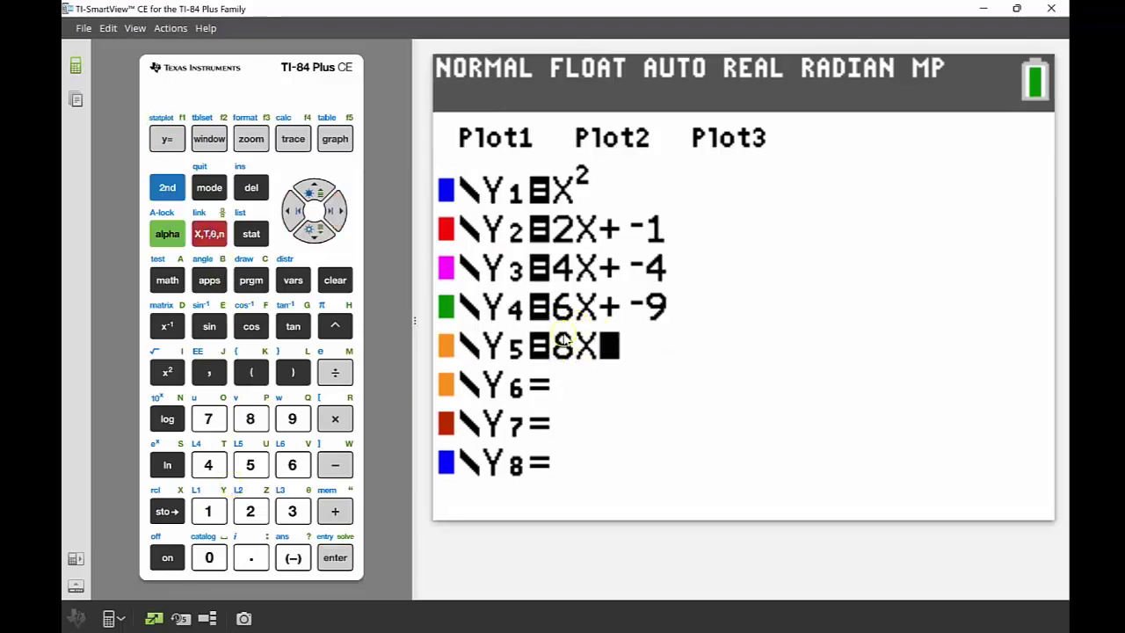
pyautogui.click(334, 511)
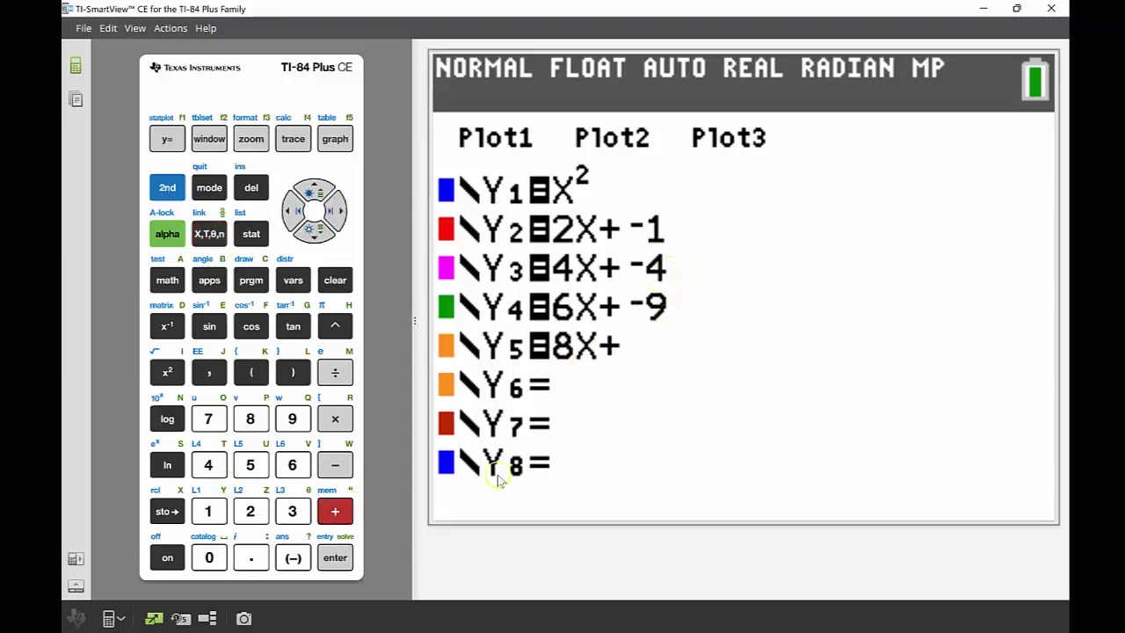
pyautogui.click(294, 557)
pyautogui.click(208, 511)
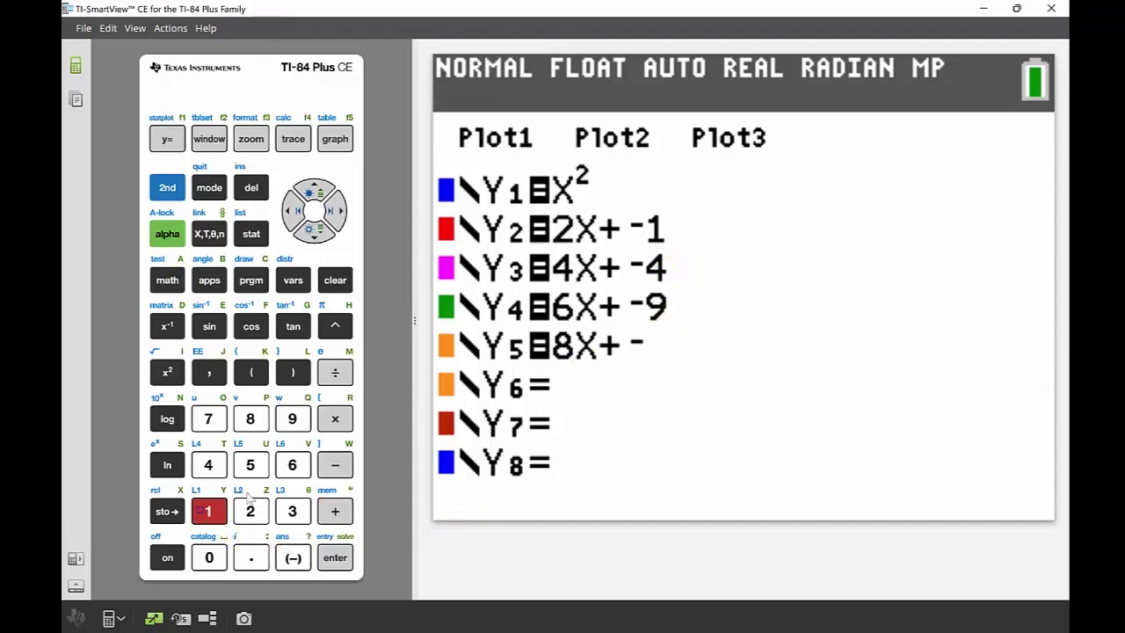
pyautogui.click(293, 465)
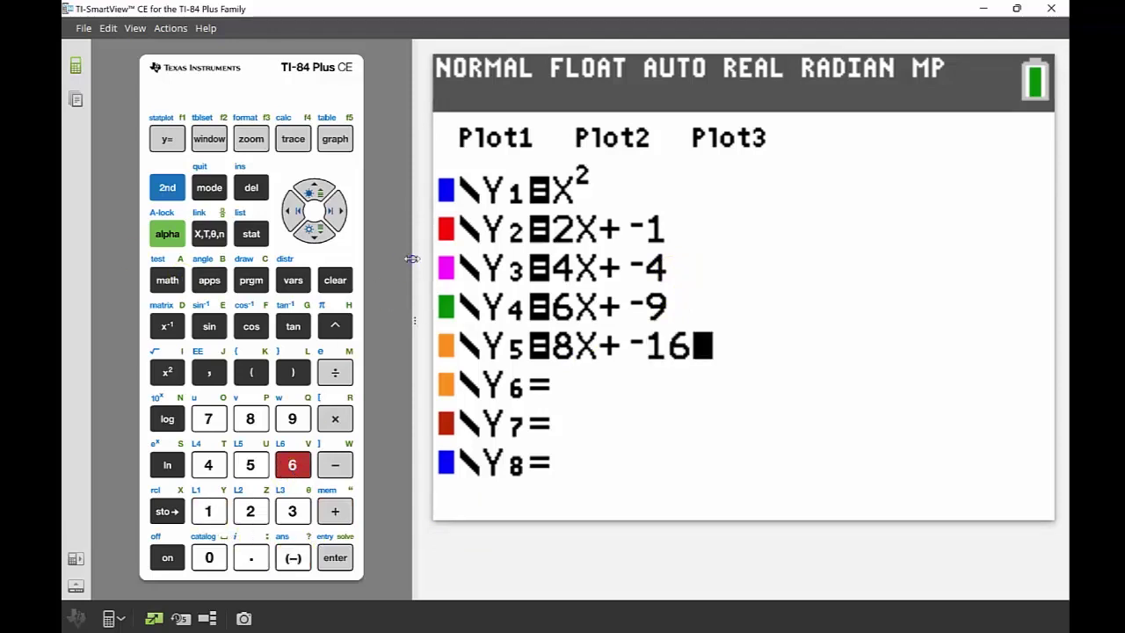
pyautogui.click(314, 230)
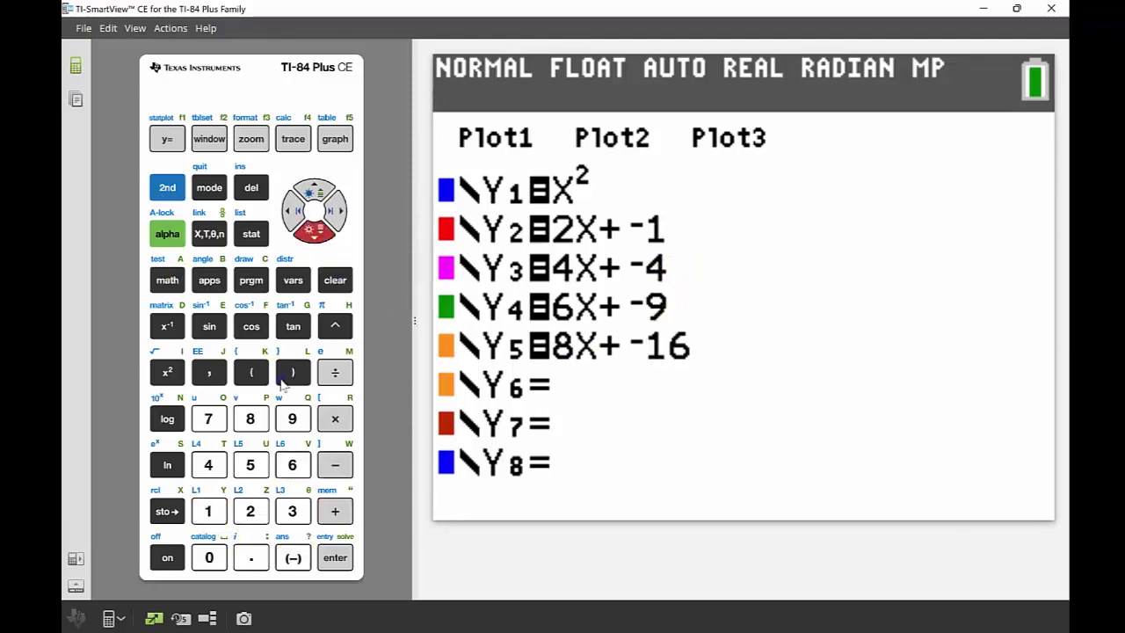
pyautogui.click(337, 139)
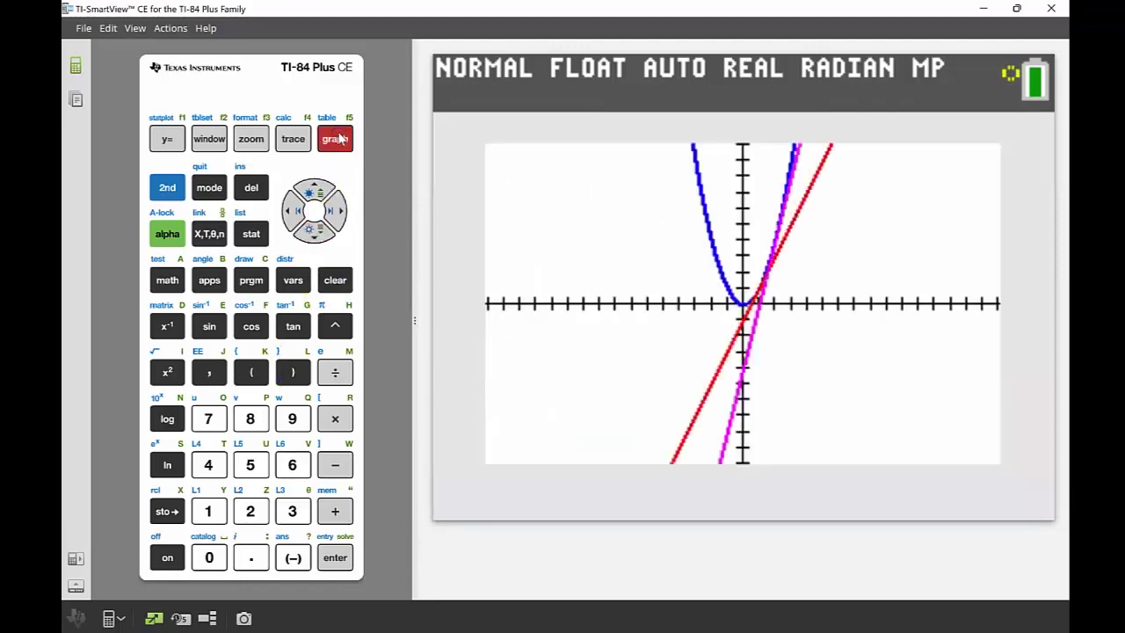
# - From the graph, choose the Tangent( drawing command
pyautogui.click(664, 79)
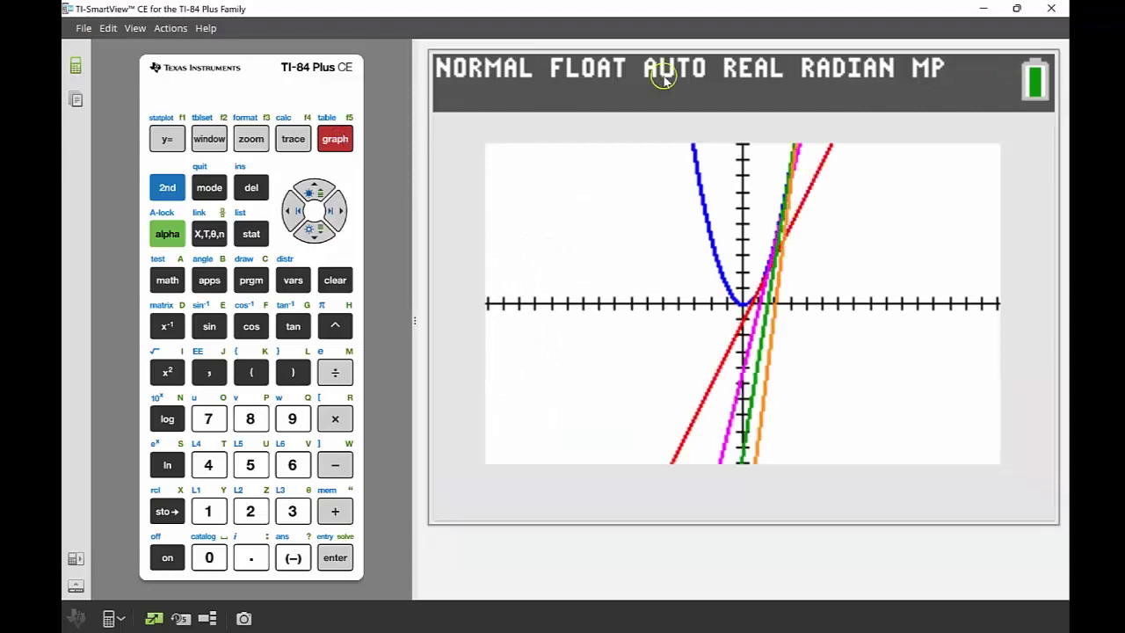
pyautogui.click(331, 360)
pyautogui.click(167, 190)
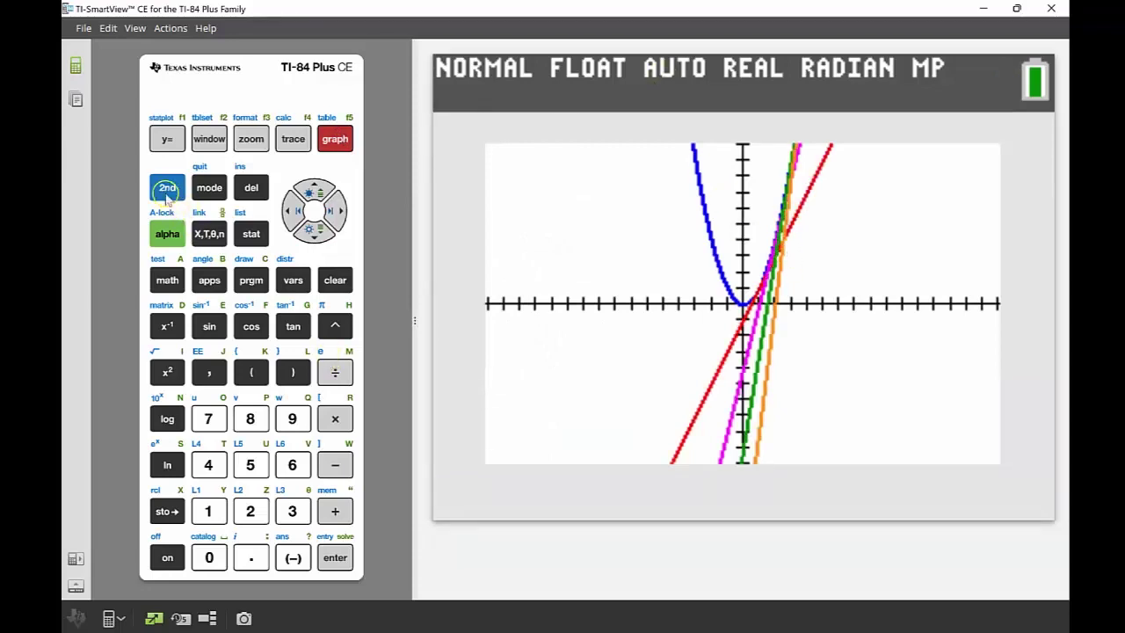
pyautogui.click(249, 281)
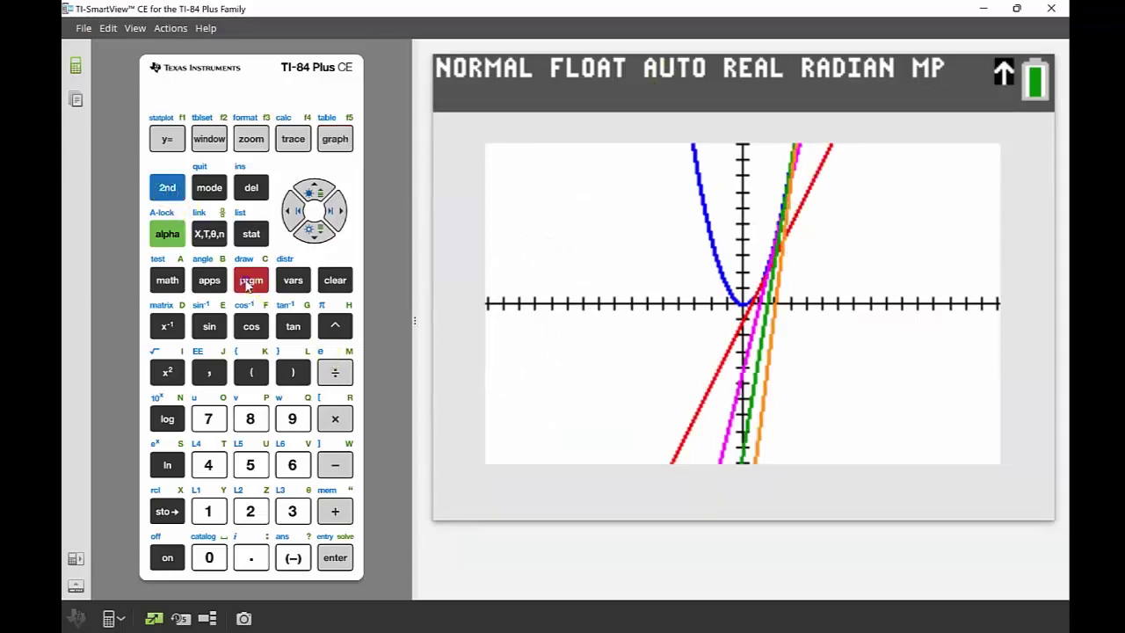
pyautogui.press('5')
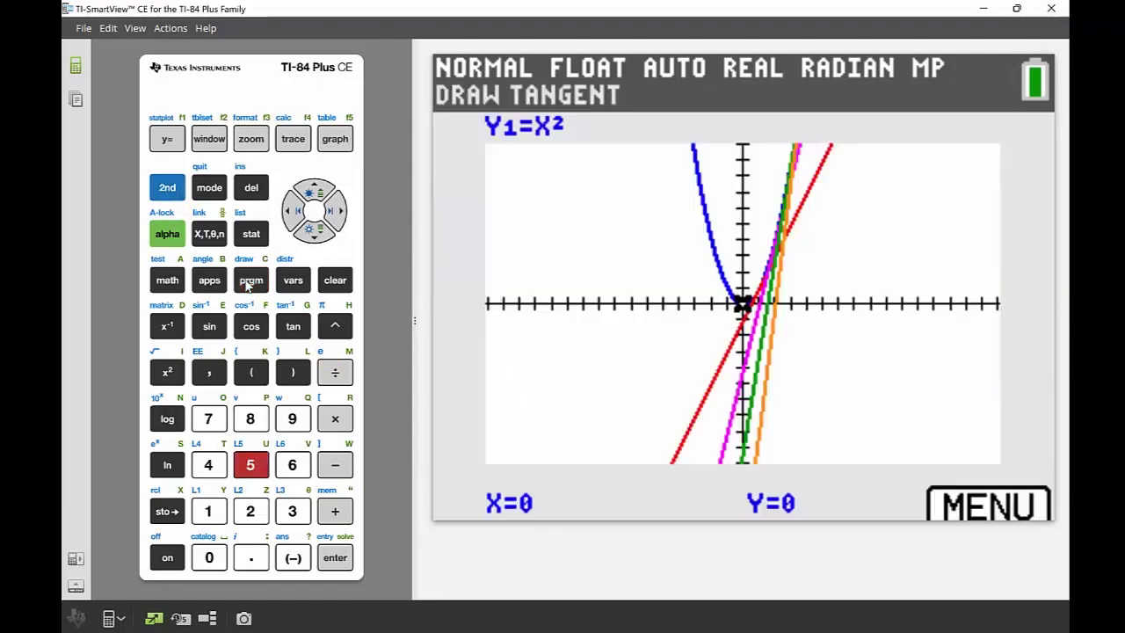
# - Draw a black tangent to Y1 at x=4, storing its equation in Y6
pyautogui.click(325, 109)
pyautogui.press('Right')
pyautogui.press('Right')
pyautogui.press('Right')
pyautogui.press('Right')
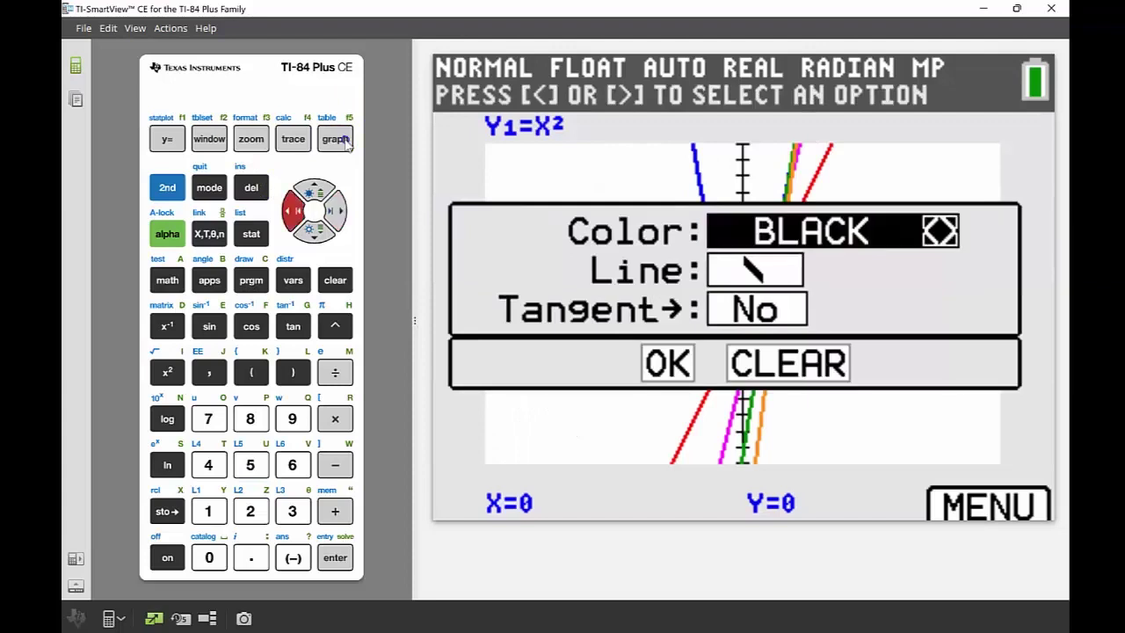
pyautogui.press('Down')
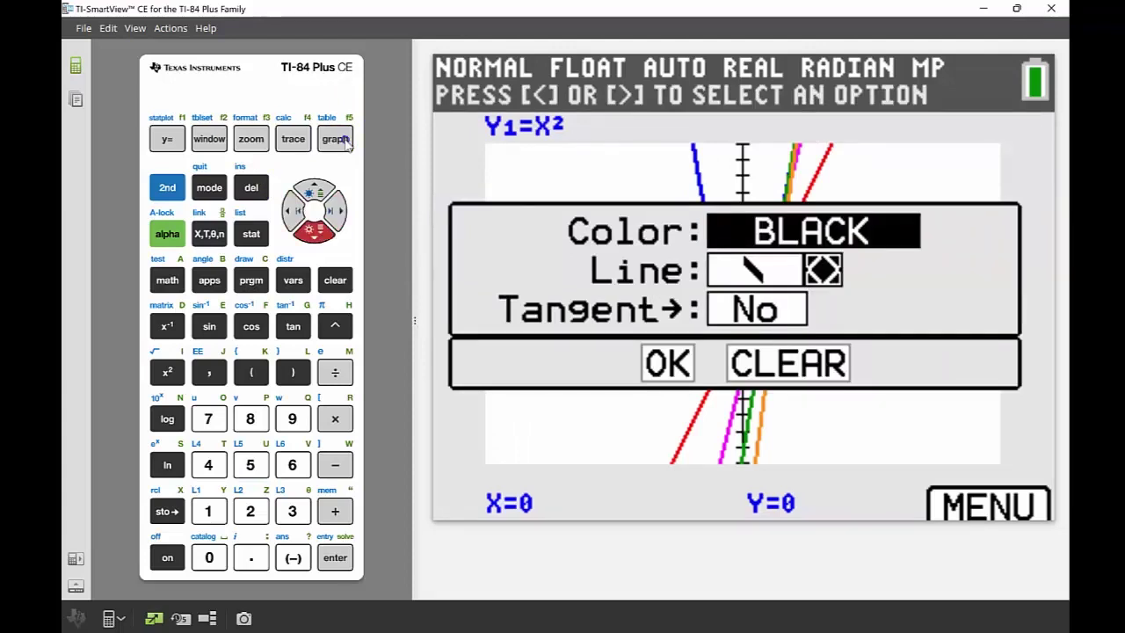
pyautogui.press('Down')
pyautogui.press('Right')
pyautogui.press('Right')
pyautogui.press('Right')
pyautogui.press('Right')
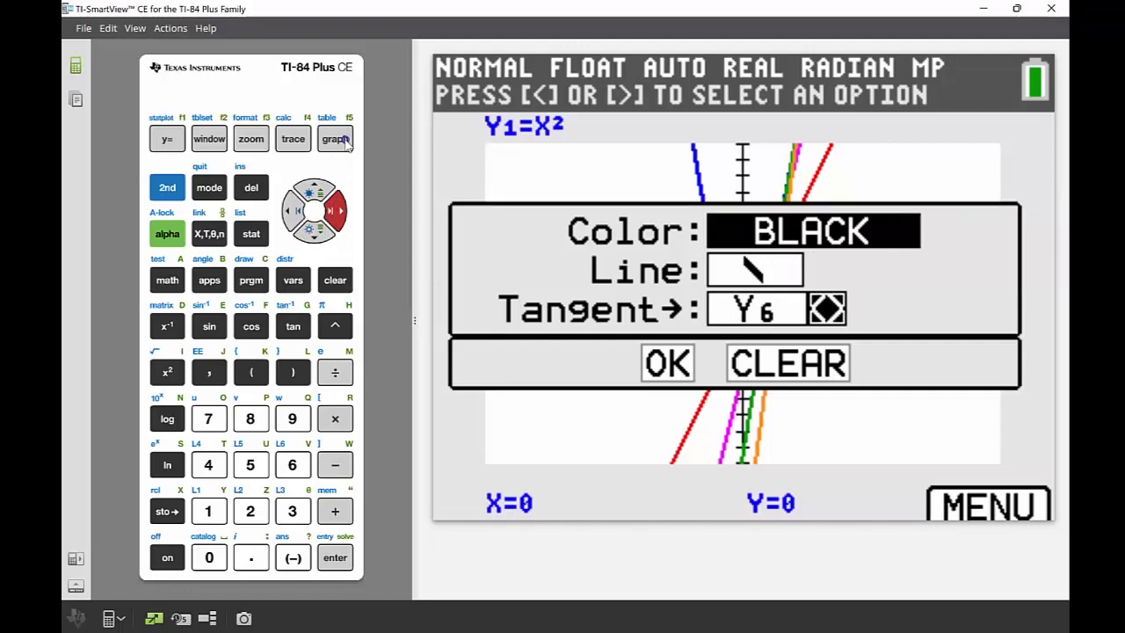
pyautogui.press('Down')
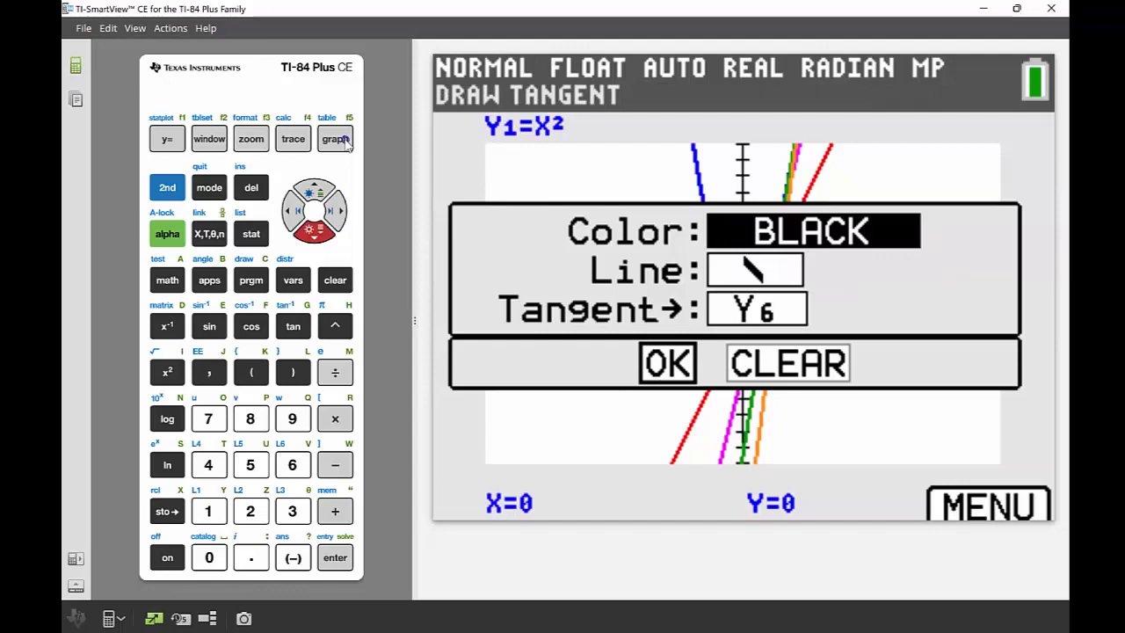
pyautogui.press('Return')
pyautogui.write('4')
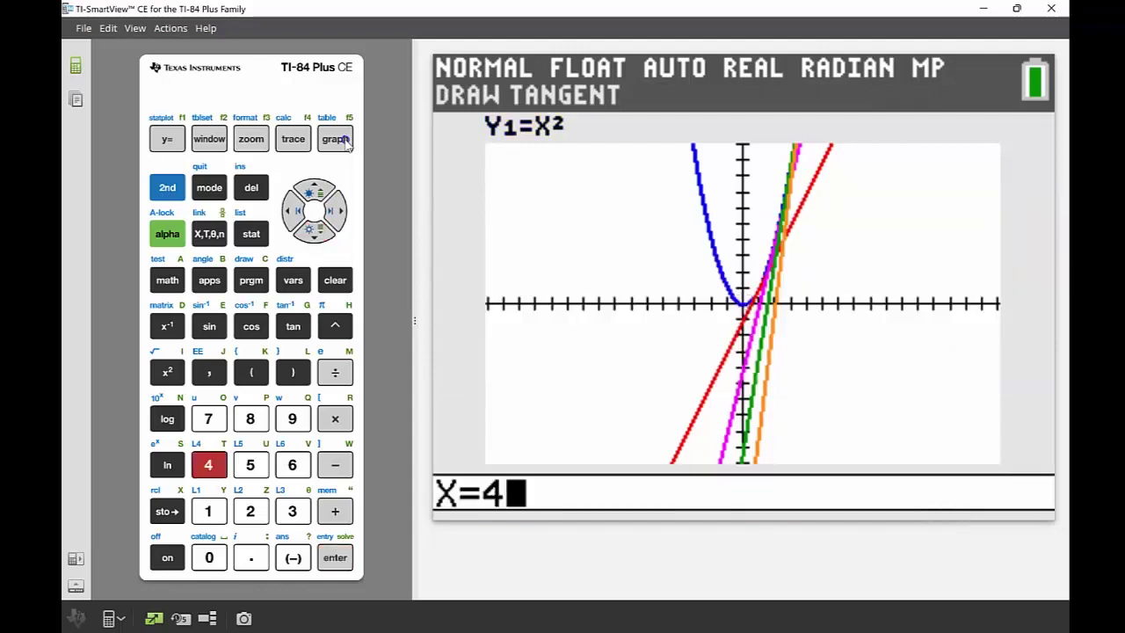
pyautogui.press('Return')
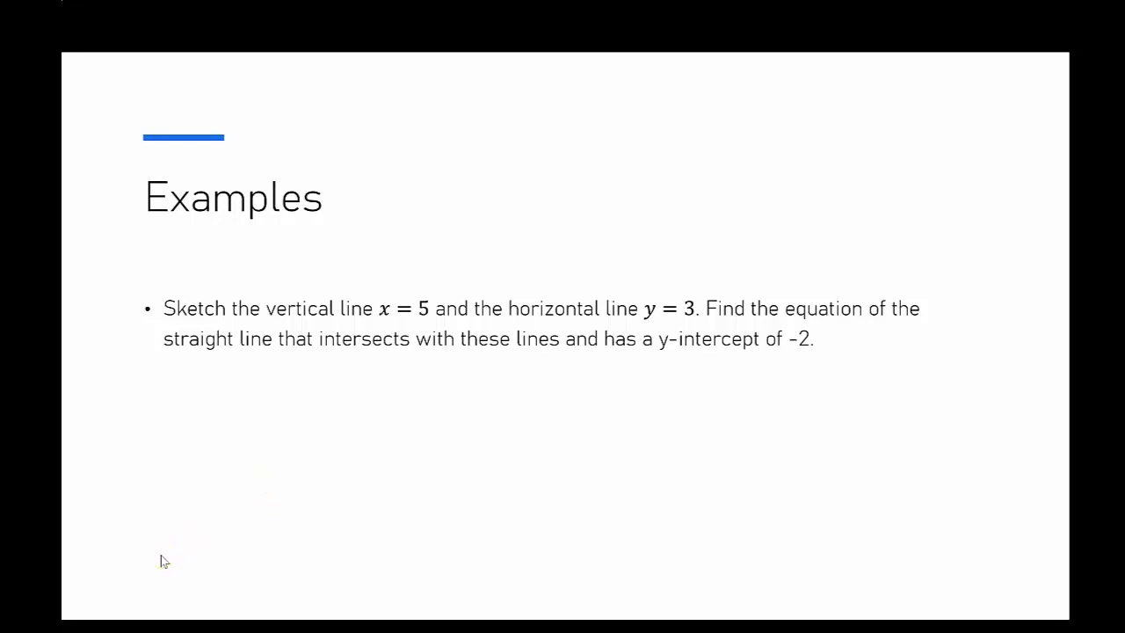
# - Switch from the PowerPoint Examples slide back to the calculator window
pyautogui.hotkey('alt', 'Tab')
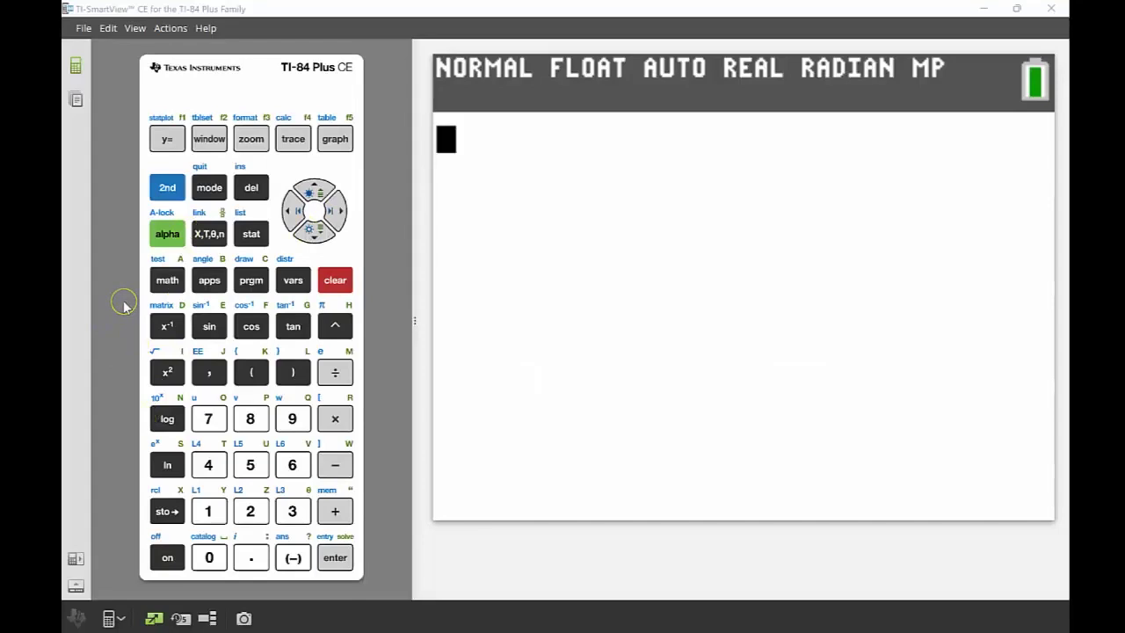
# - Draw a horizontal line at y=3 with the Horizontal command
pyautogui.click(161, 186)
pyautogui.click(251, 281)
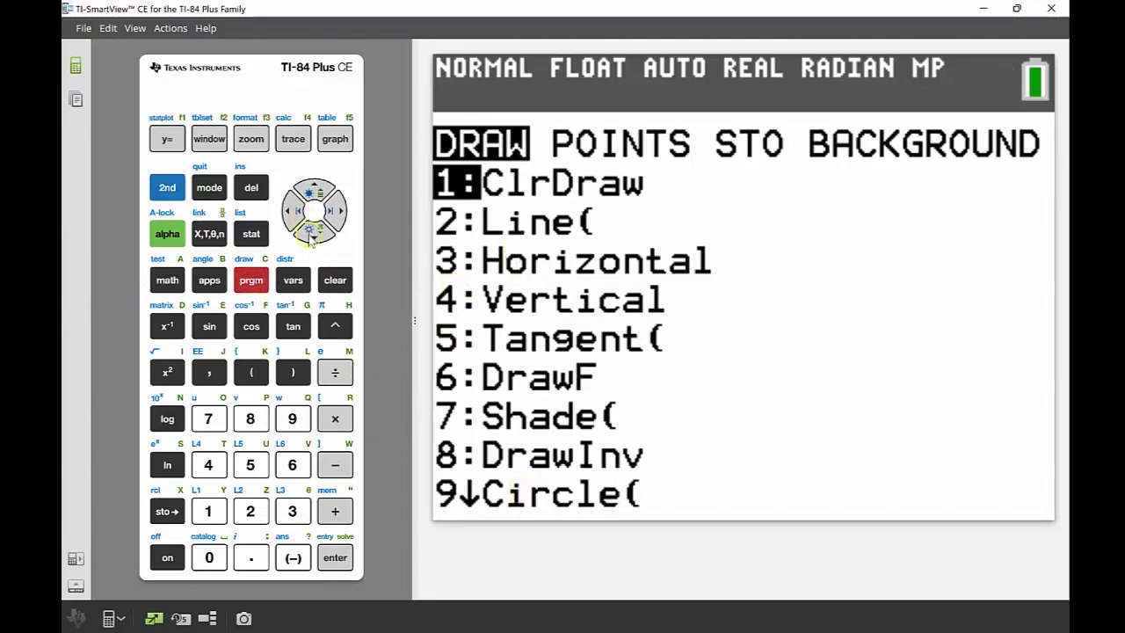
pyautogui.click(309, 234)
pyautogui.click(309, 234)
pyautogui.click(335, 559)
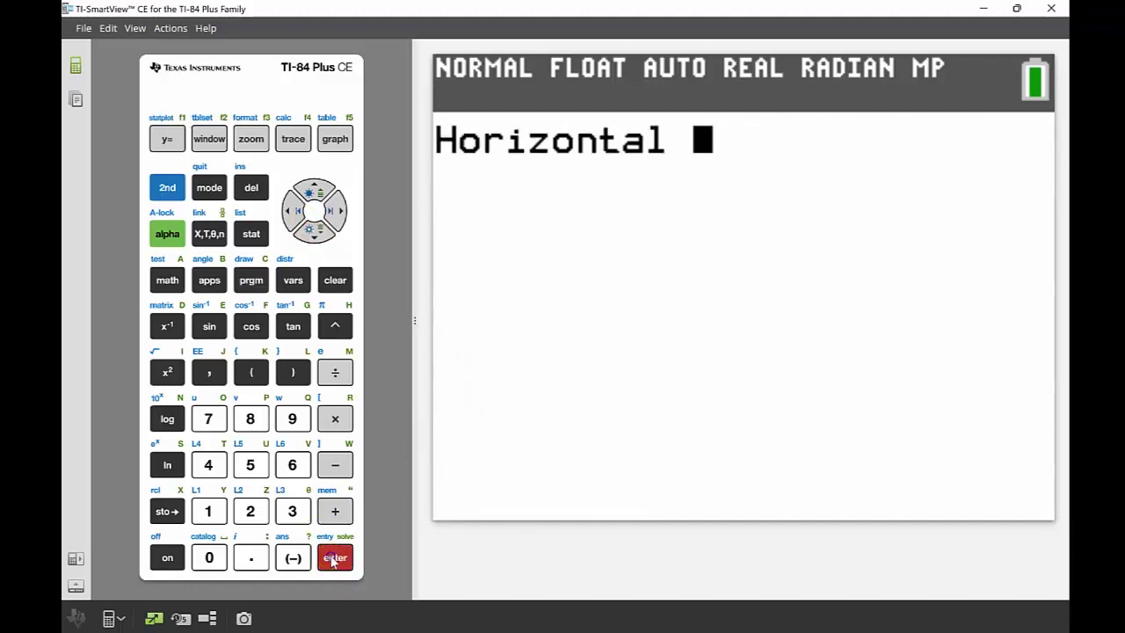
pyautogui.click(292, 510)
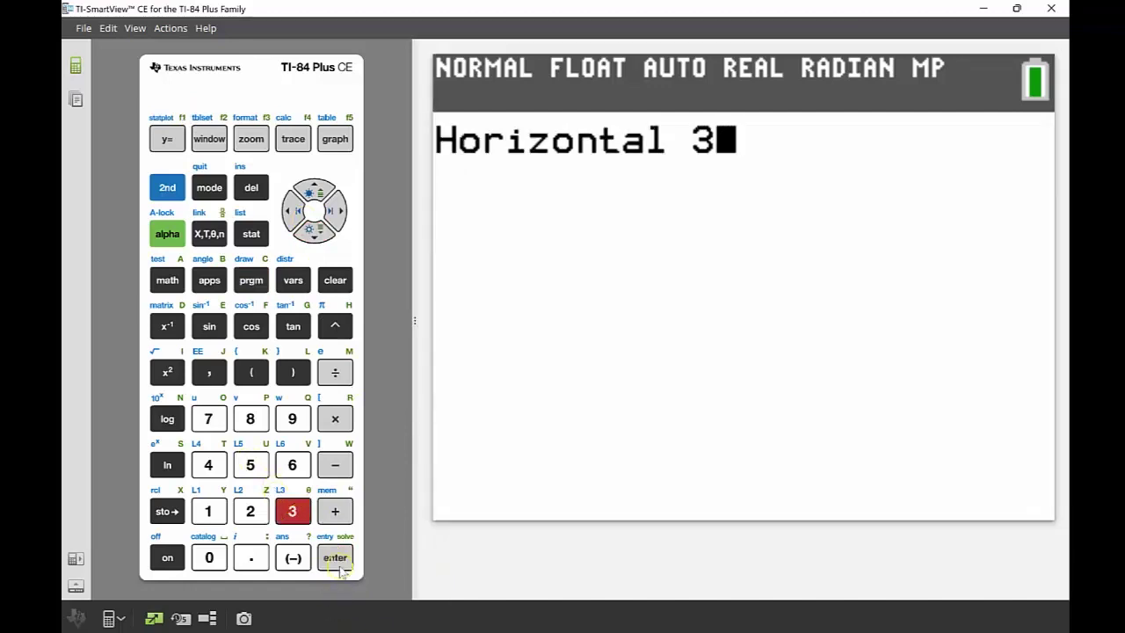
pyautogui.click(337, 562)
# - From the home screen, draw a vertical line at x=5 with the Vertical command
pyautogui.click(167, 187)
pyautogui.click(211, 190)
pyautogui.click(167, 187)
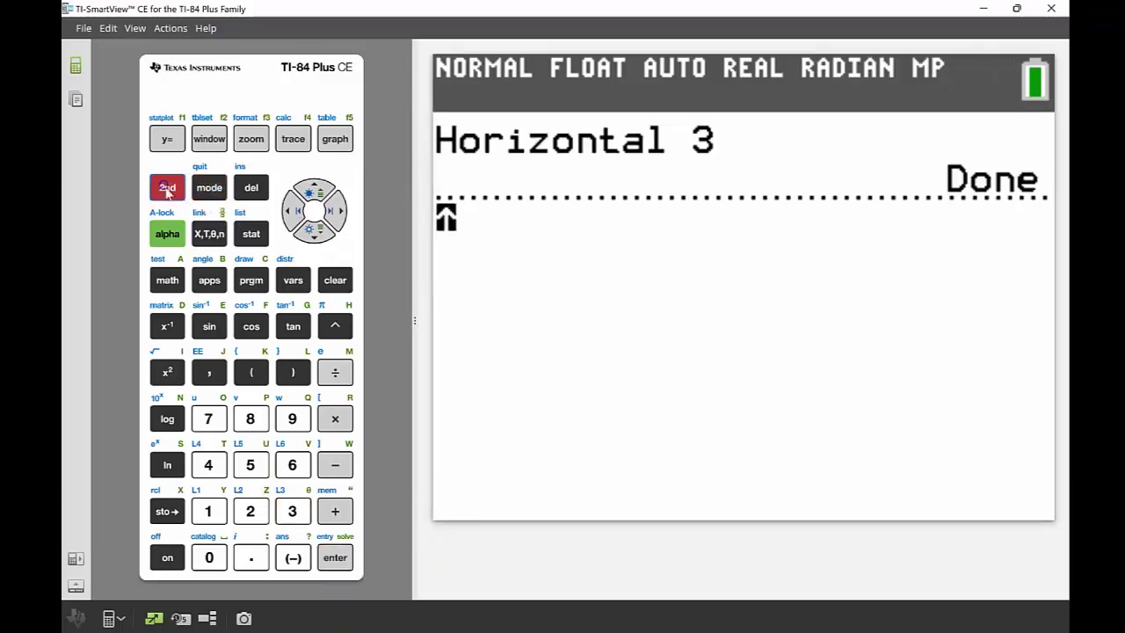
pyautogui.click(252, 280)
pyautogui.press('Down')
pyautogui.press('Down')
pyautogui.press('Down')
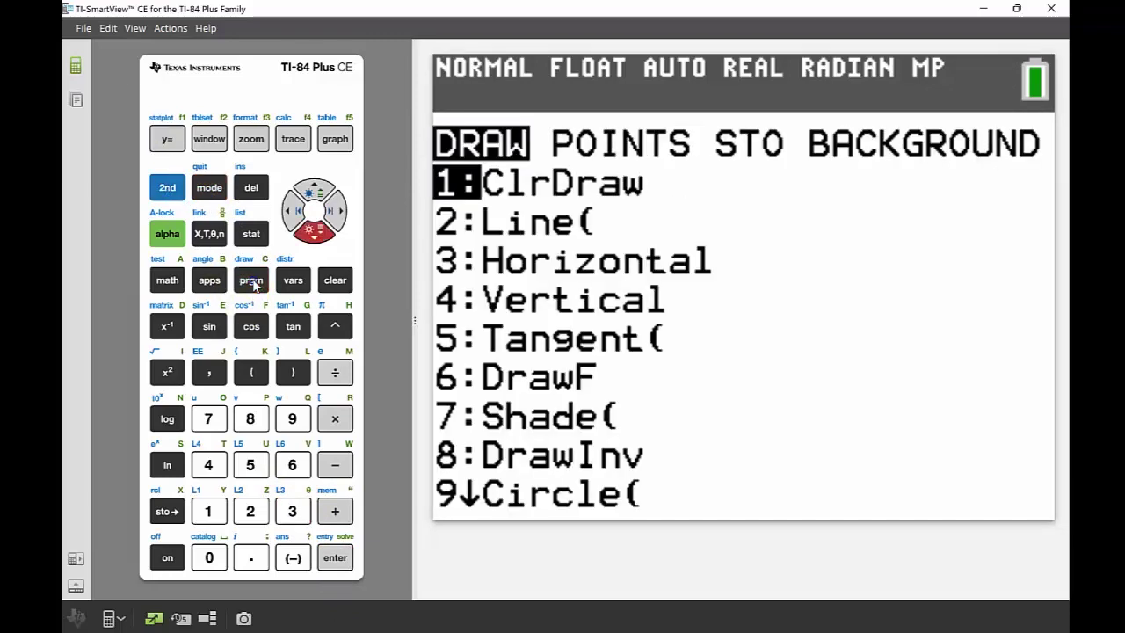
pyautogui.press('Return')
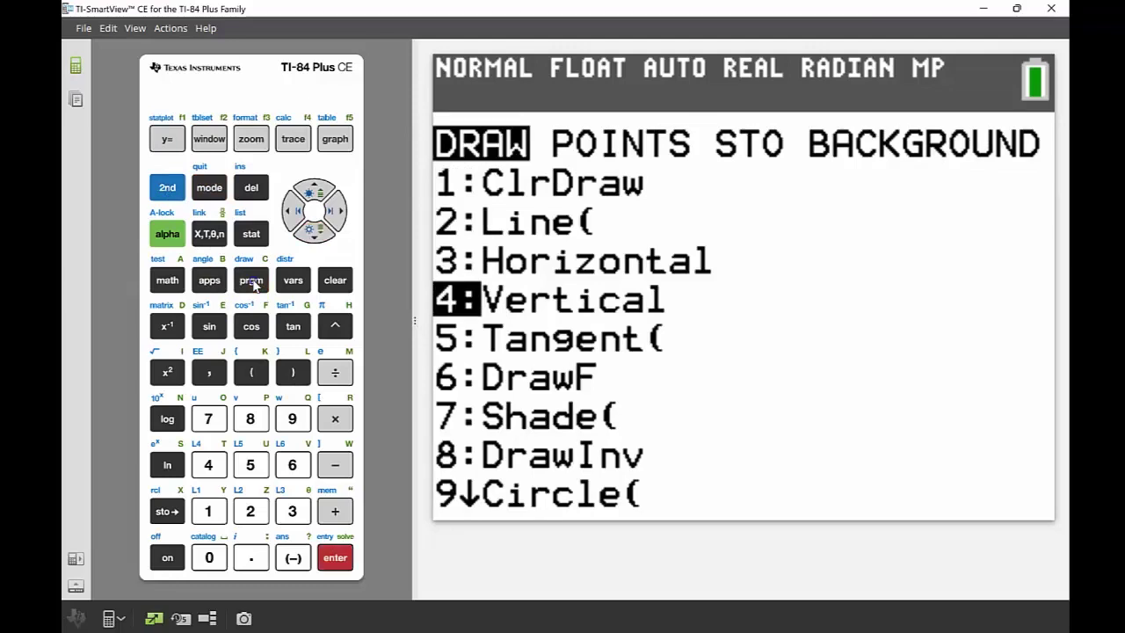
pyautogui.write('5')
pyautogui.press('Return')
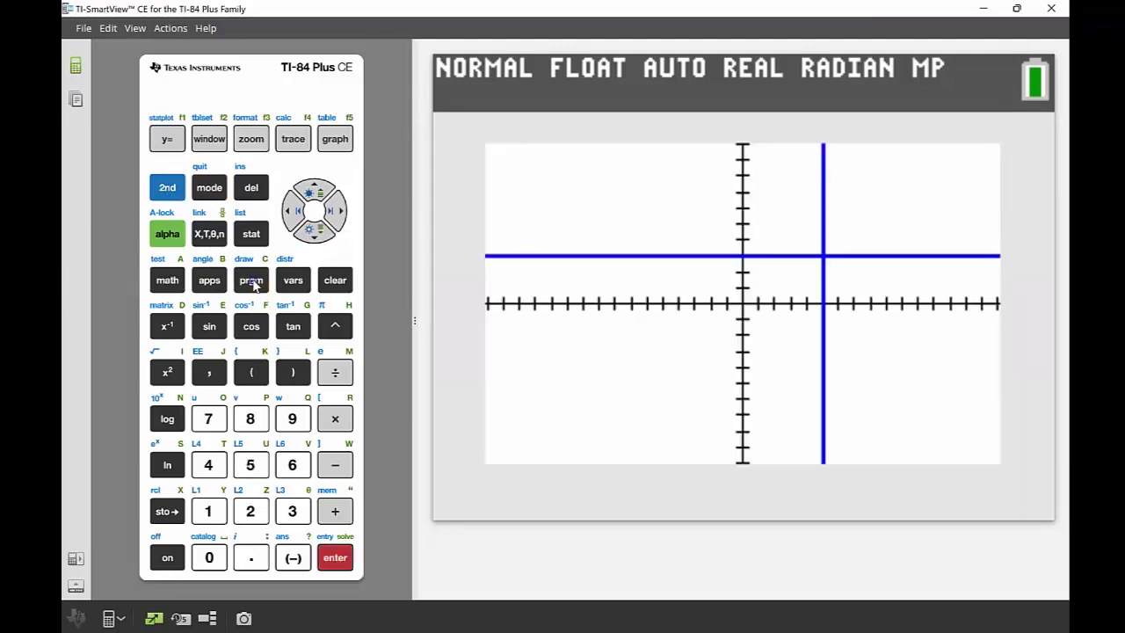
# - Plot the point (5,3) by running Pt-On(5,3) from the POINTS menu
pyautogui.click(169, 187)
pyautogui.click(210, 187)
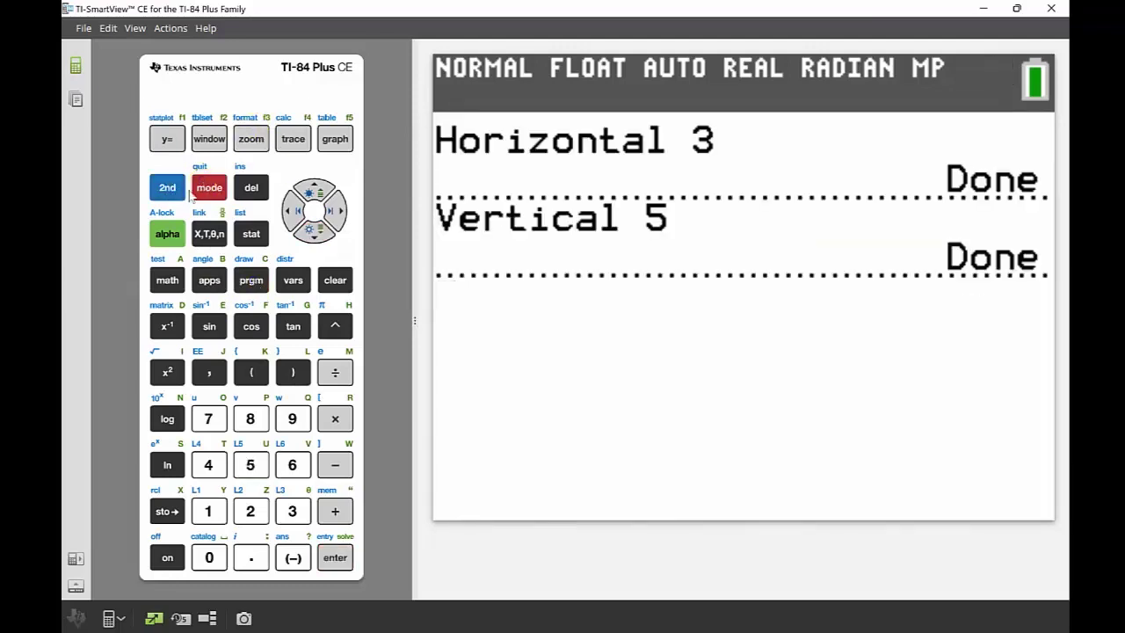
pyautogui.click(168, 187)
pyautogui.click(252, 281)
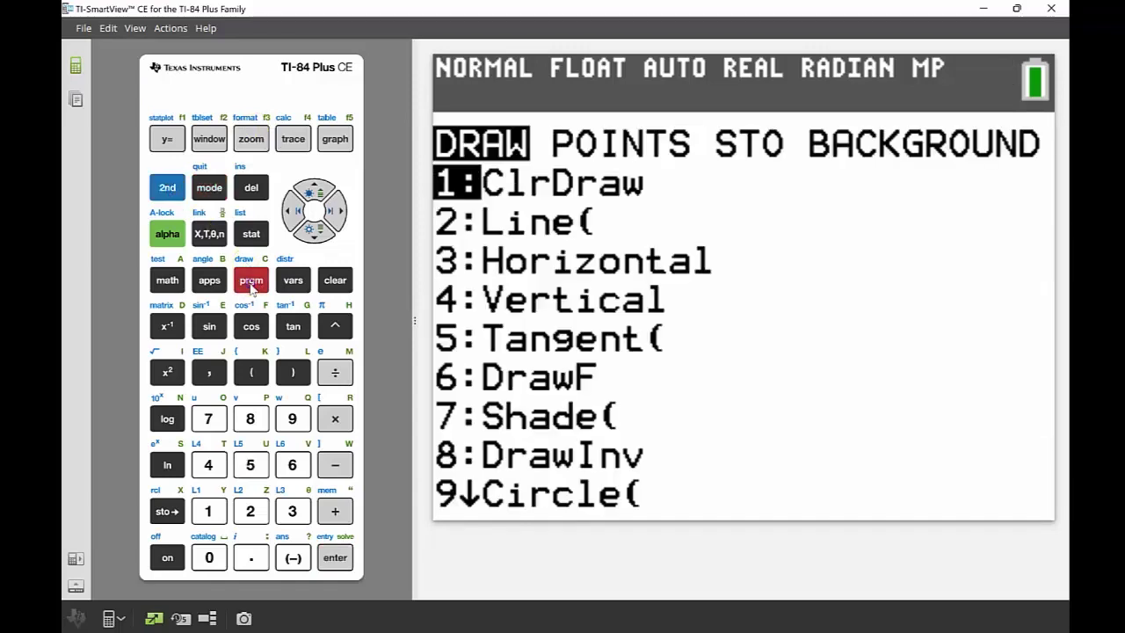
pyautogui.press('Right')
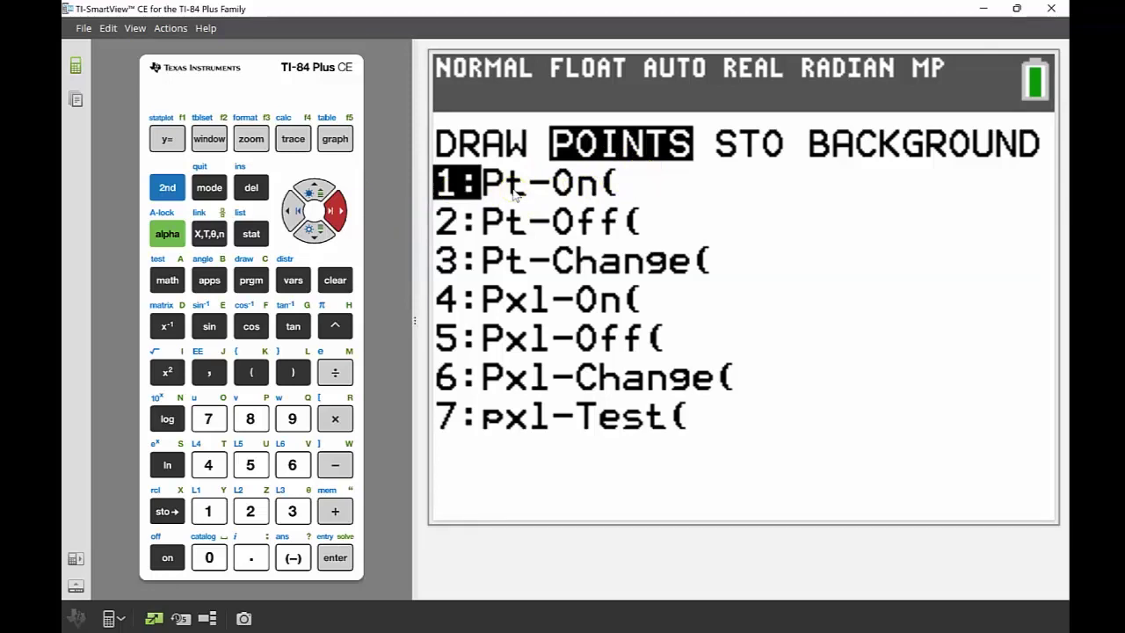
pyautogui.press('Return')
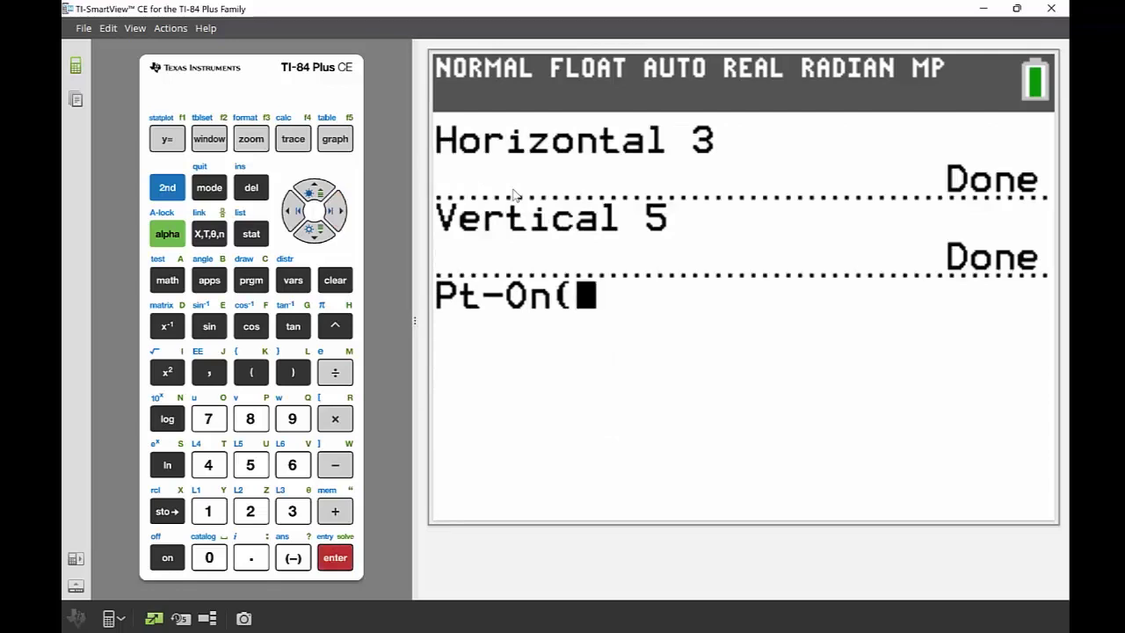
pyautogui.write('5,')
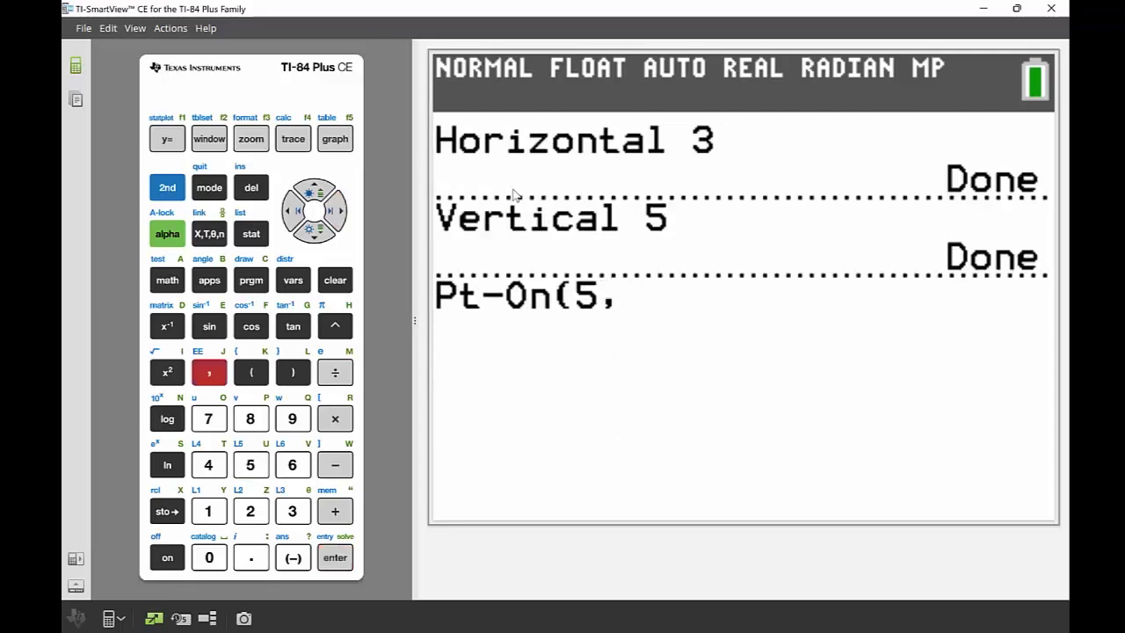
pyautogui.write('3)')
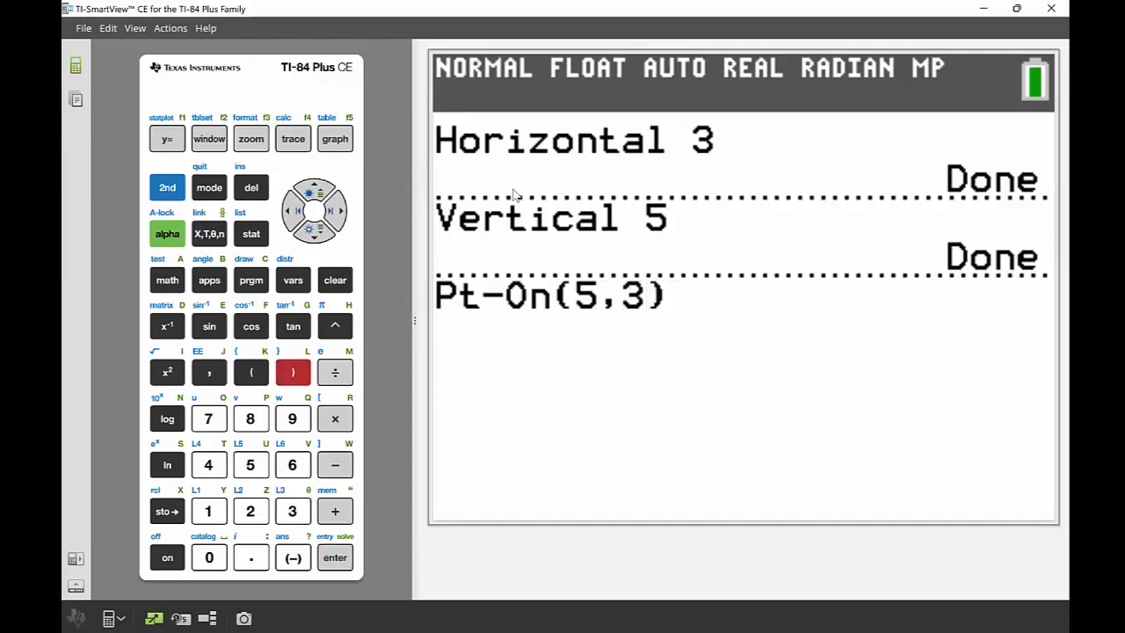
pyautogui.press('Return')
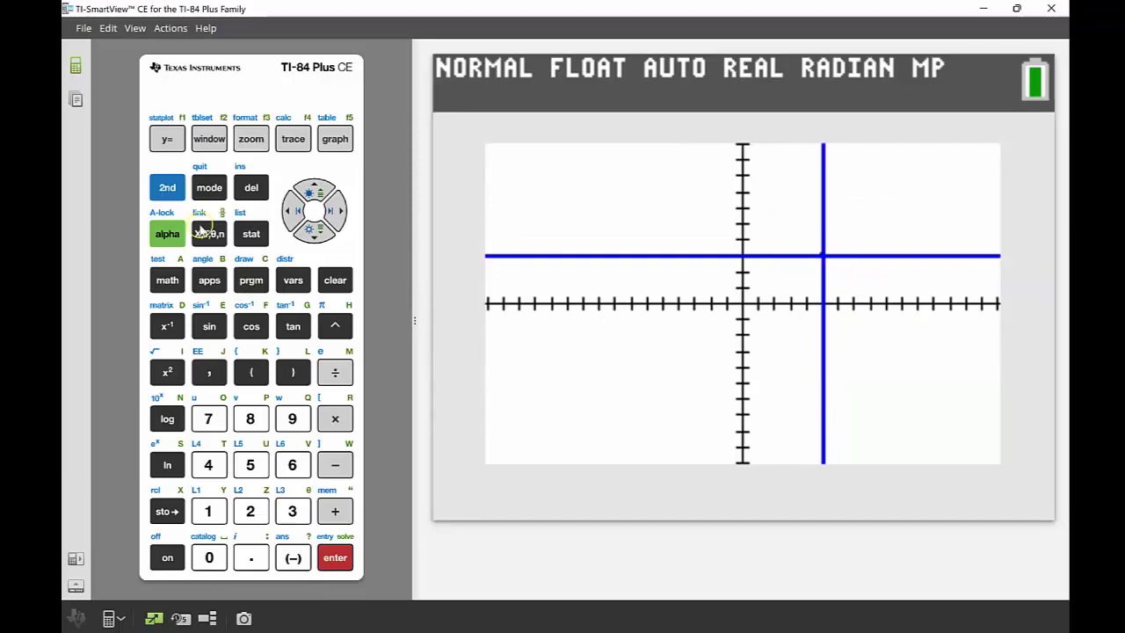
# - Recall Pt-On(5,3), edit it to Pt-On(0,-2) and run it
pyautogui.click(167, 187)
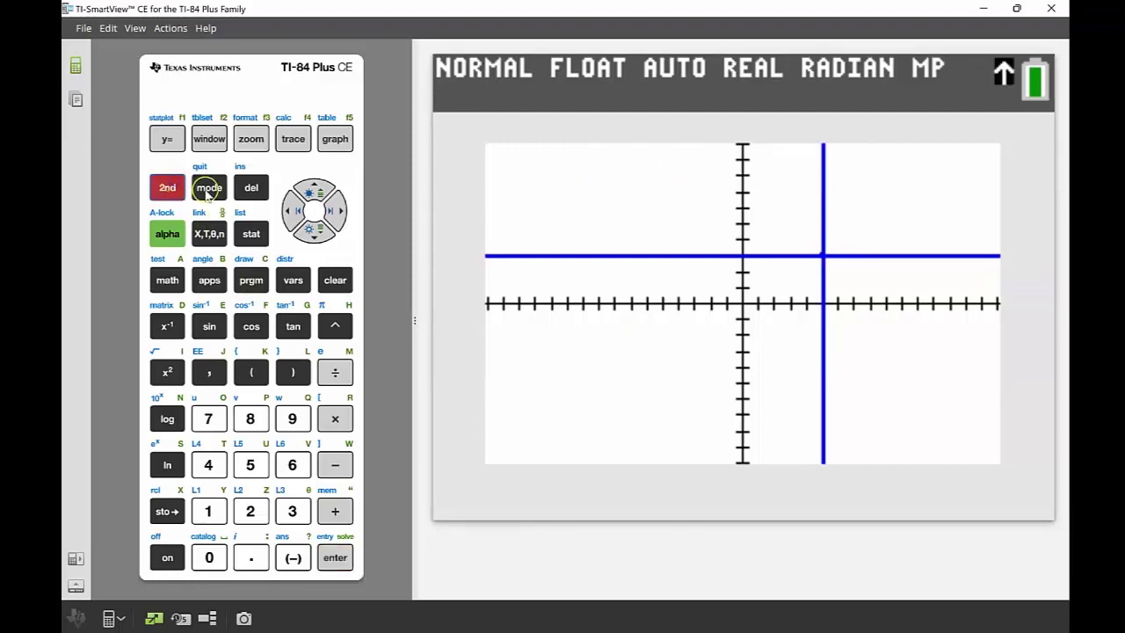
pyautogui.click(208, 188)
pyautogui.press('Up')
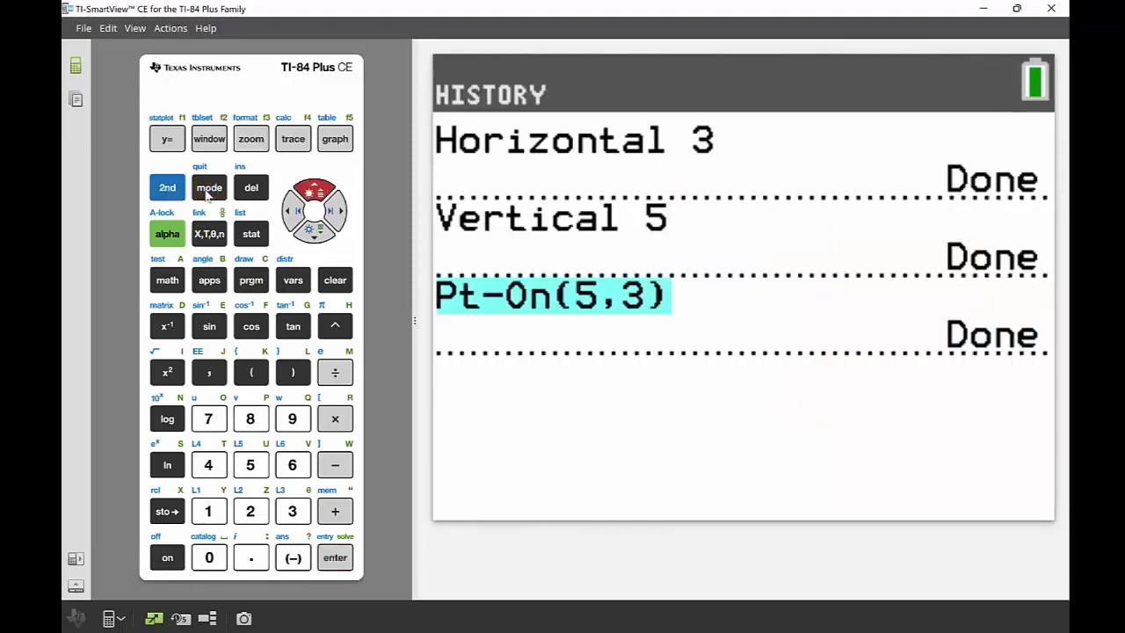
pyautogui.press('Return')
pyautogui.press('Left')
pyautogui.press('Left')
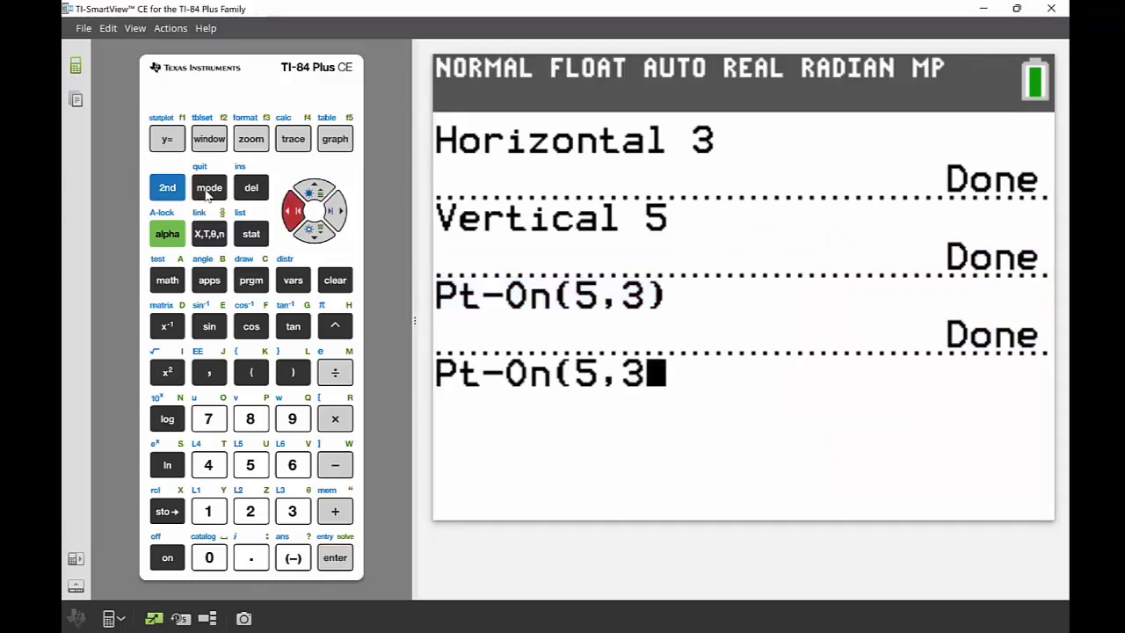
pyautogui.press('Left')
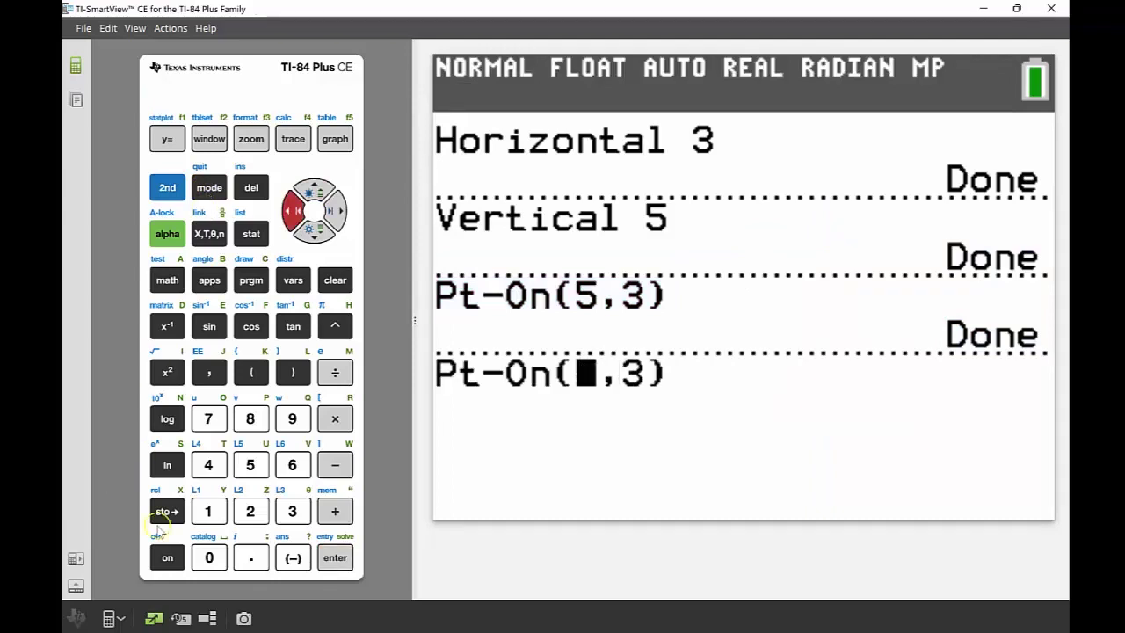
pyautogui.click(210, 562)
pyautogui.press('Right')
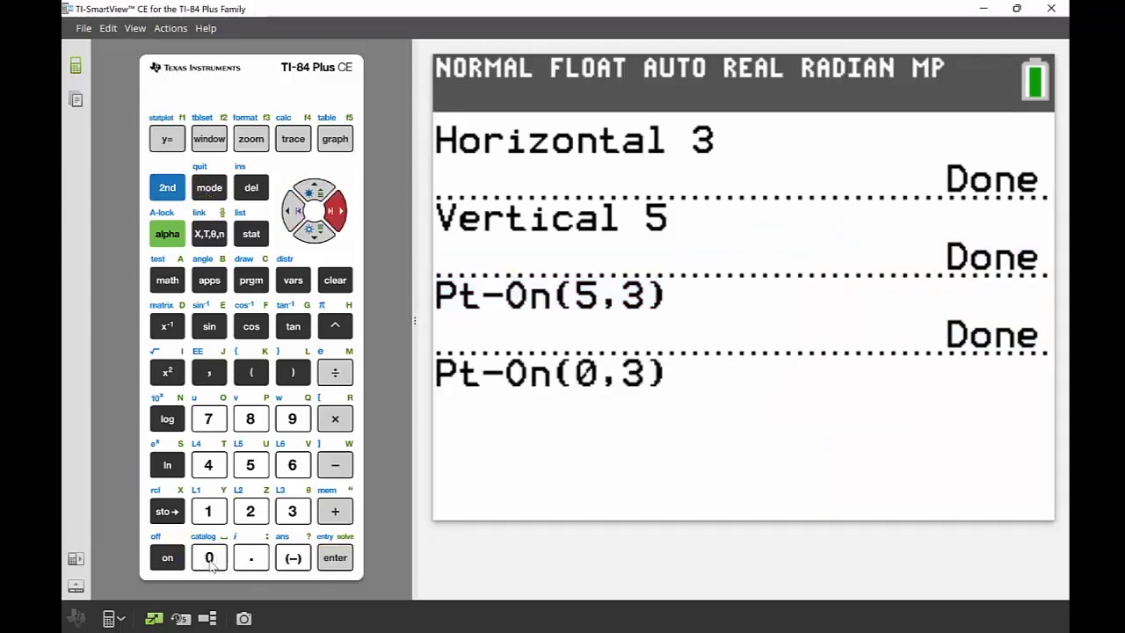
pyautogui.click(290, 560)
pyautogui.click(250, 511)
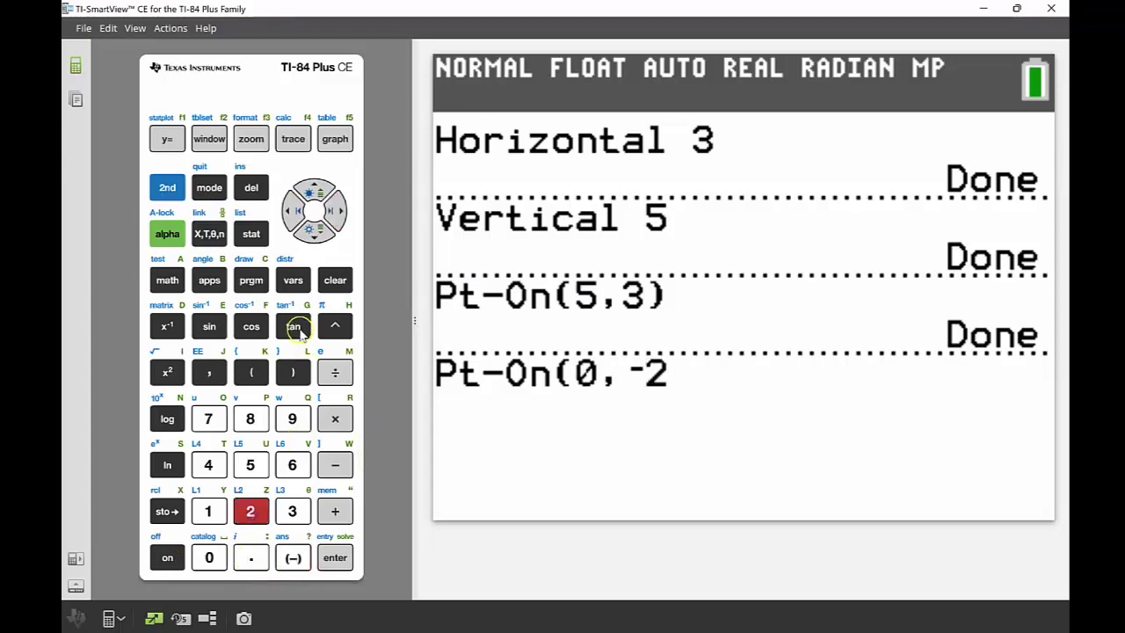
pyautogui.click(294, 371)
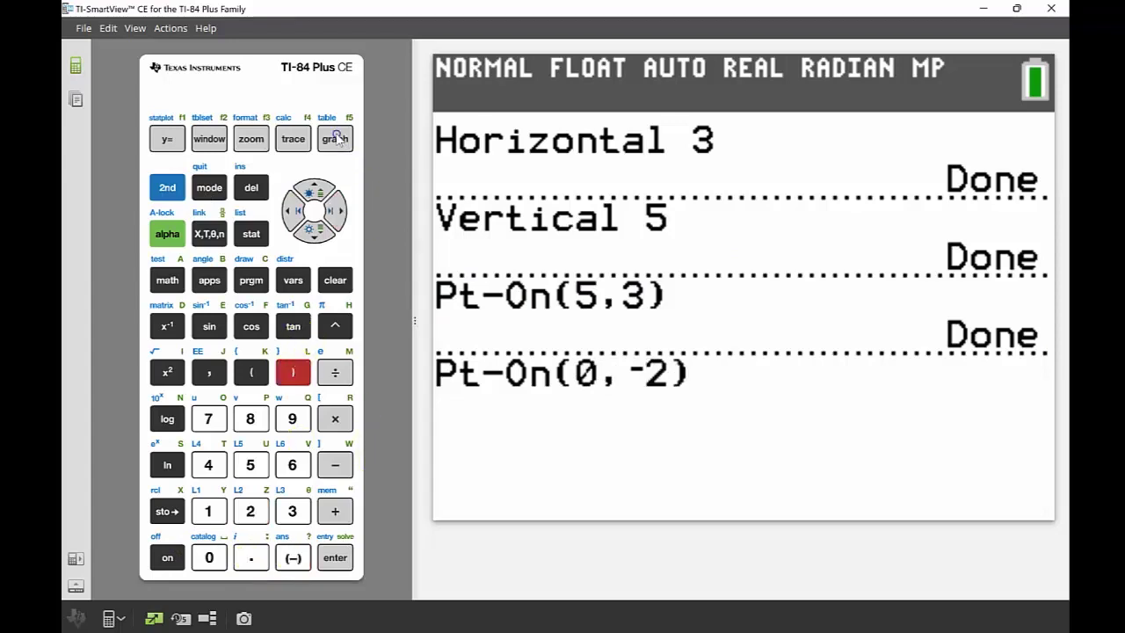
pyautogui.press('Return')
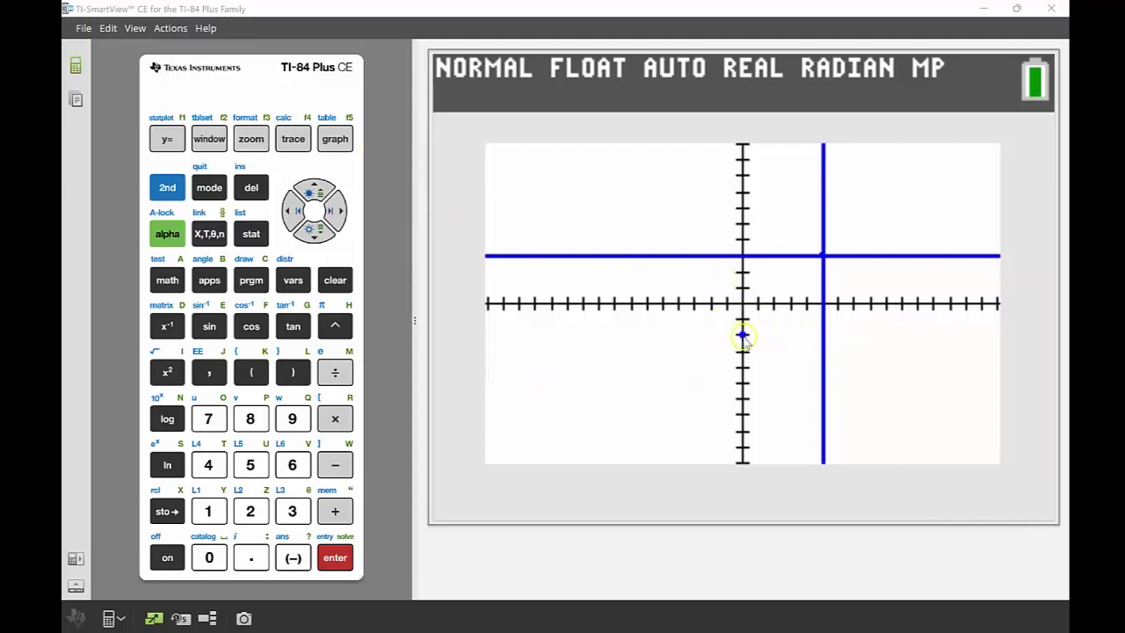
# - Enter X-2 as Y2 in the equation editor and graph it
pyautogui.click(157, 143)
pyautogui.press('Down')
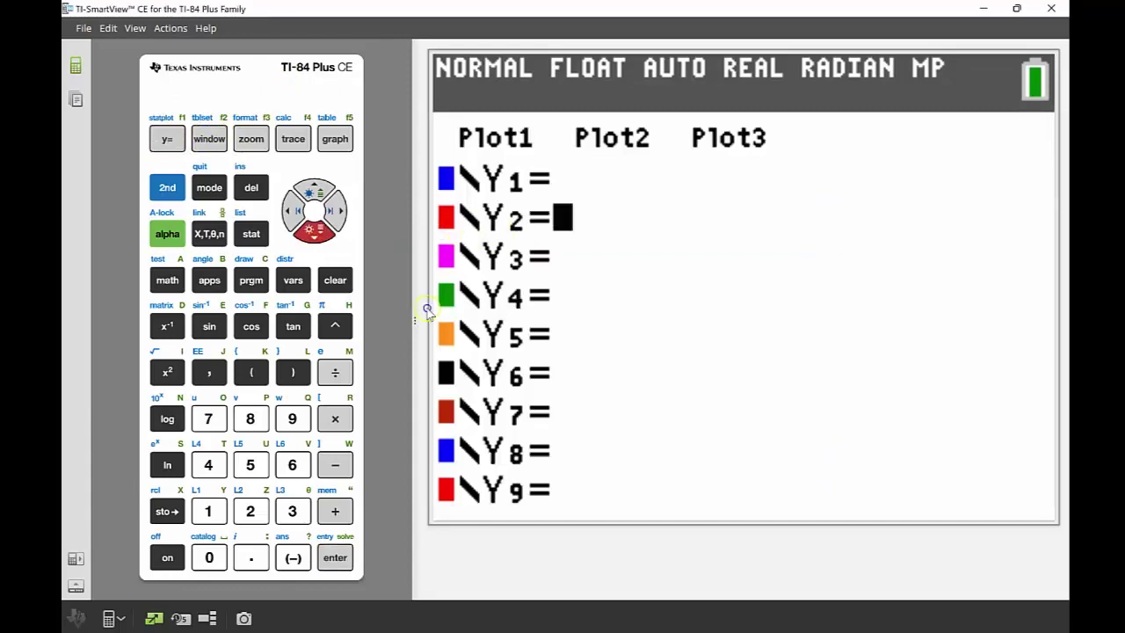
pyautogui.click(209, 234)
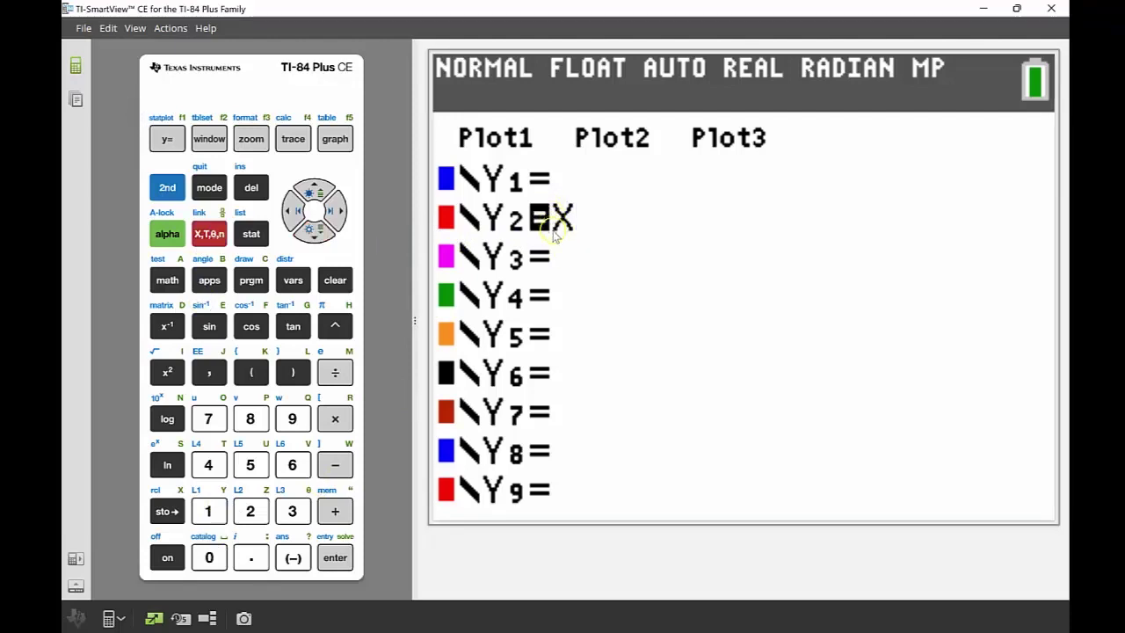
pyautogui.click(334, 465)
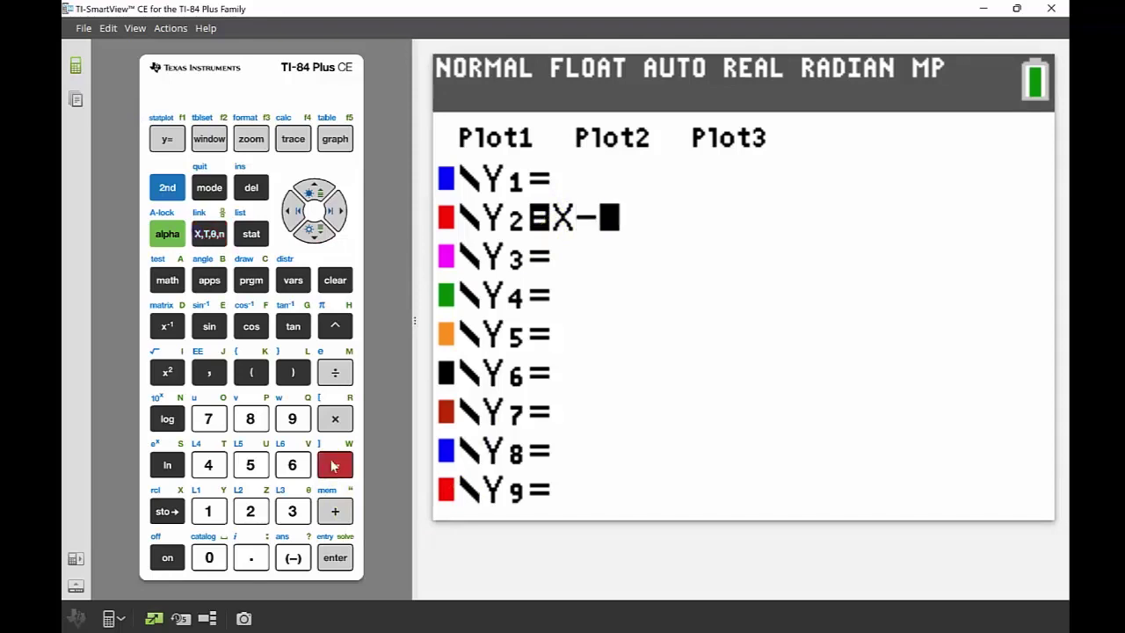
pyautogui.click(249, 511)
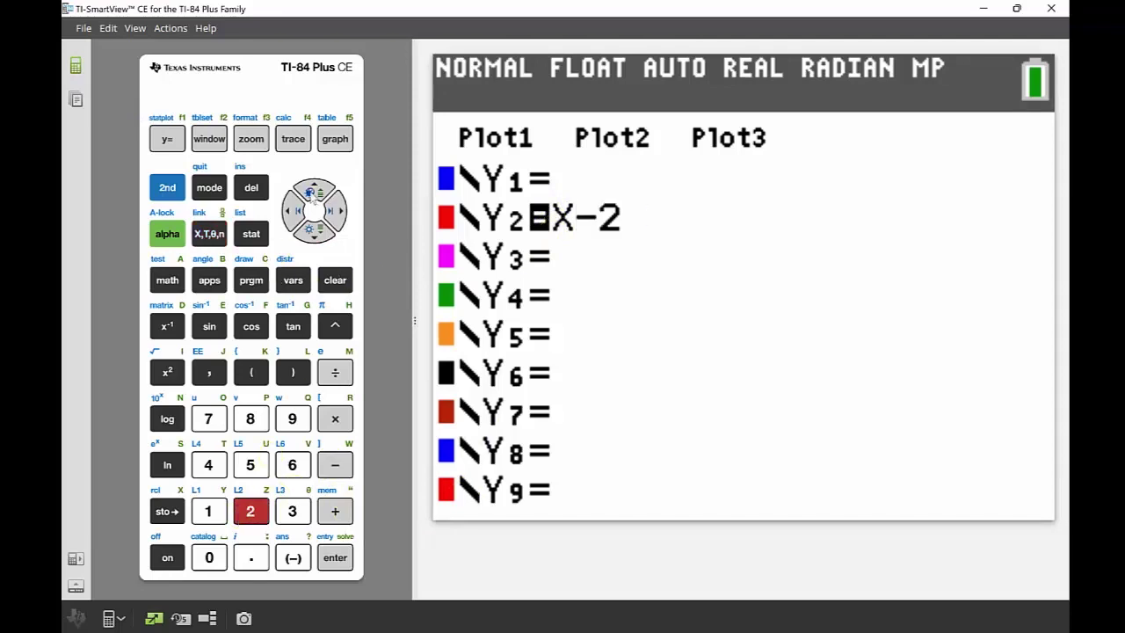
pyautogui.click(334, 137)
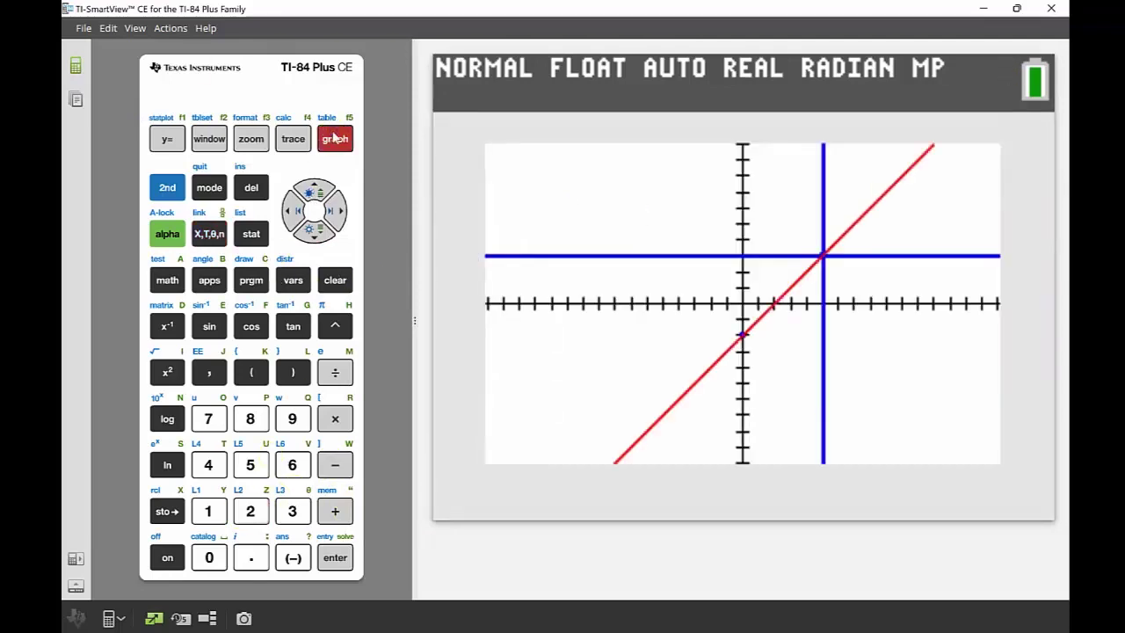